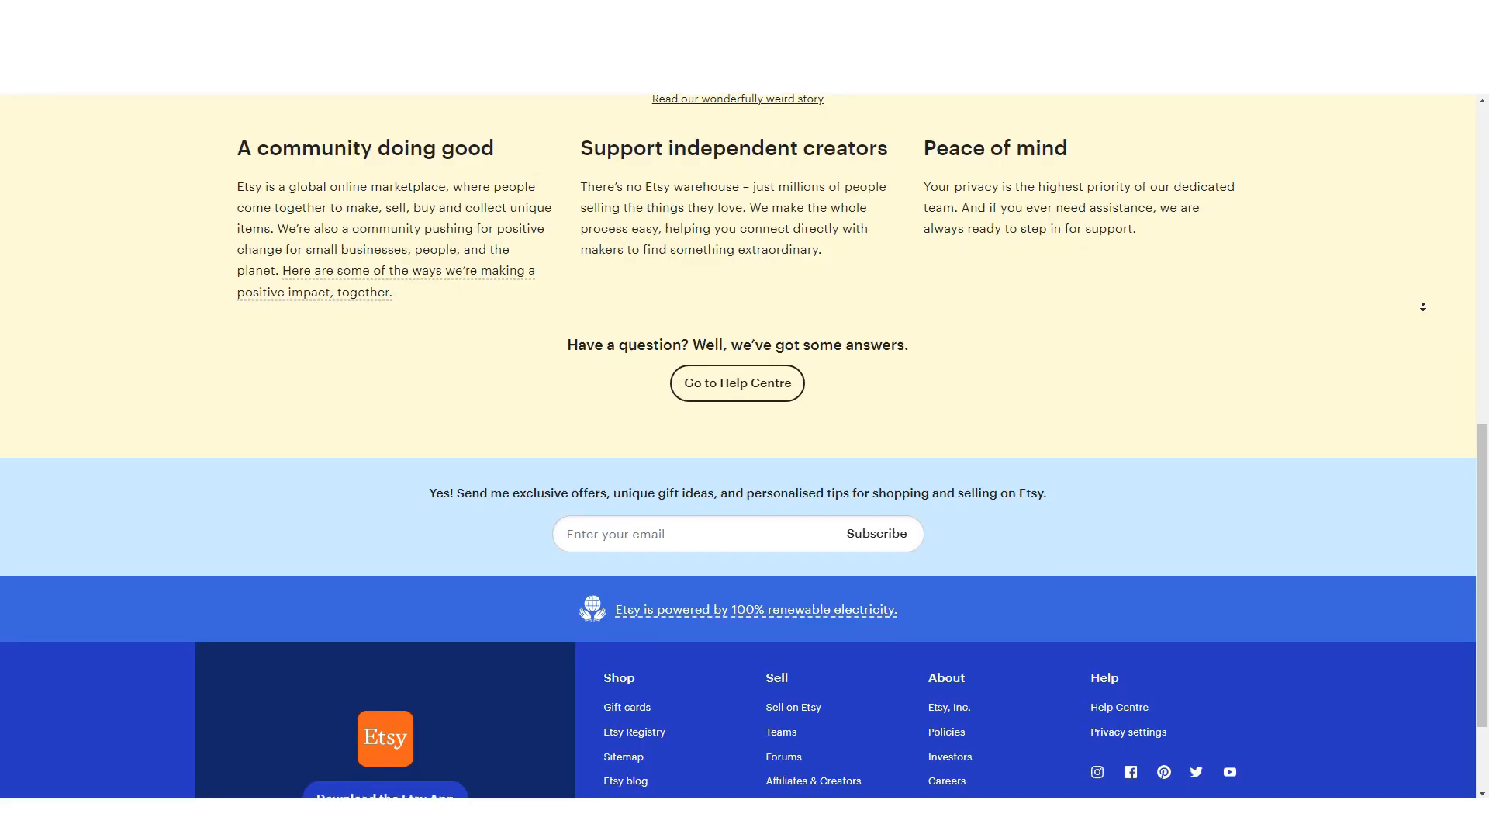
# Scroll down the Etsy homepage to view its footer links.
pyautogui.scroll(-1, 1426, 311)
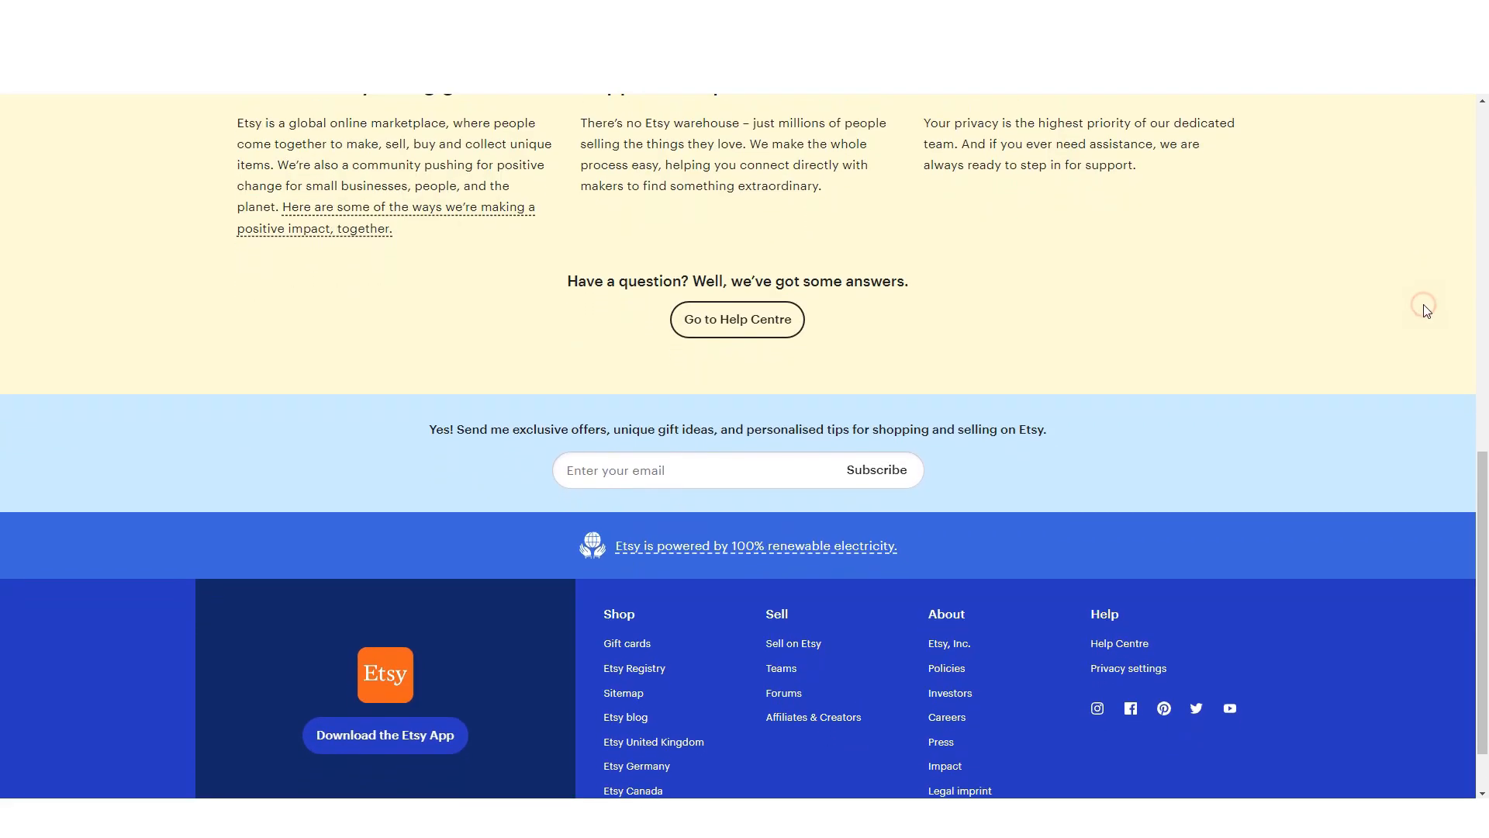
# From the top of the homepage, open Sign in and switch to registering a new account.
pyautogui.scroll(10, 1425, 311)
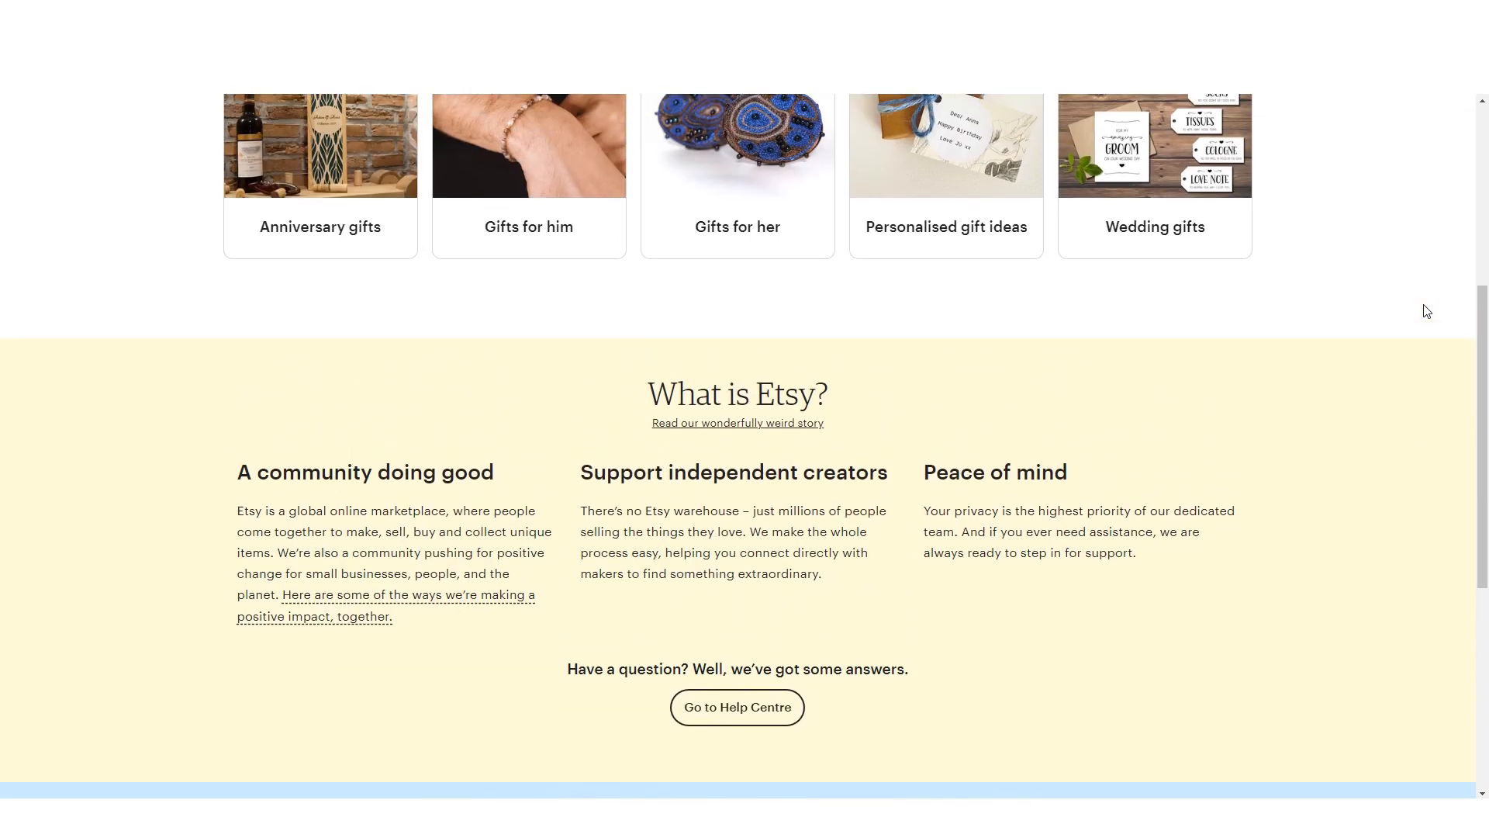
pyautogui.click(1111, 126)
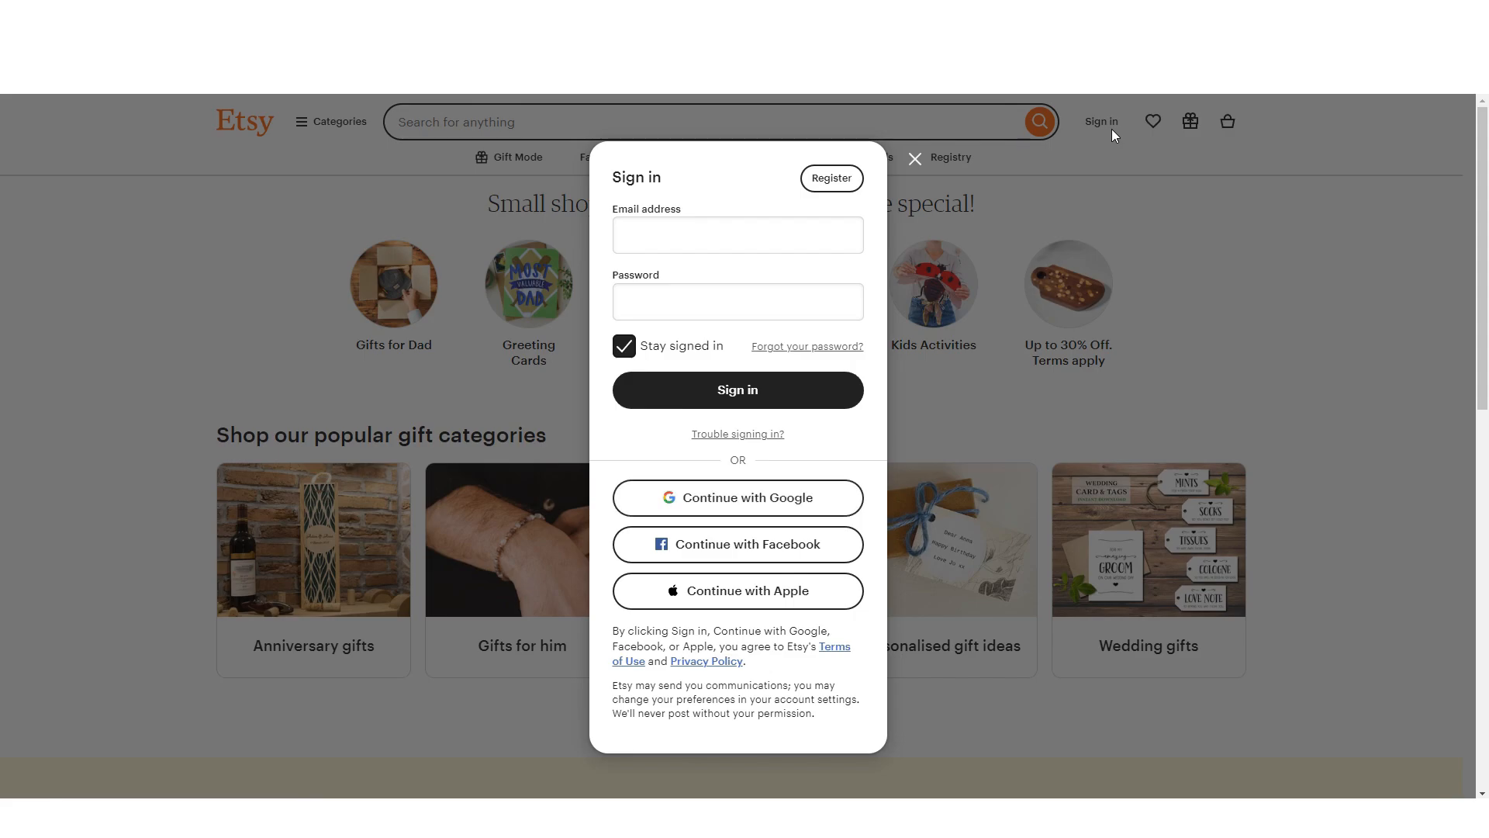
pyautogui.click(826, 188)
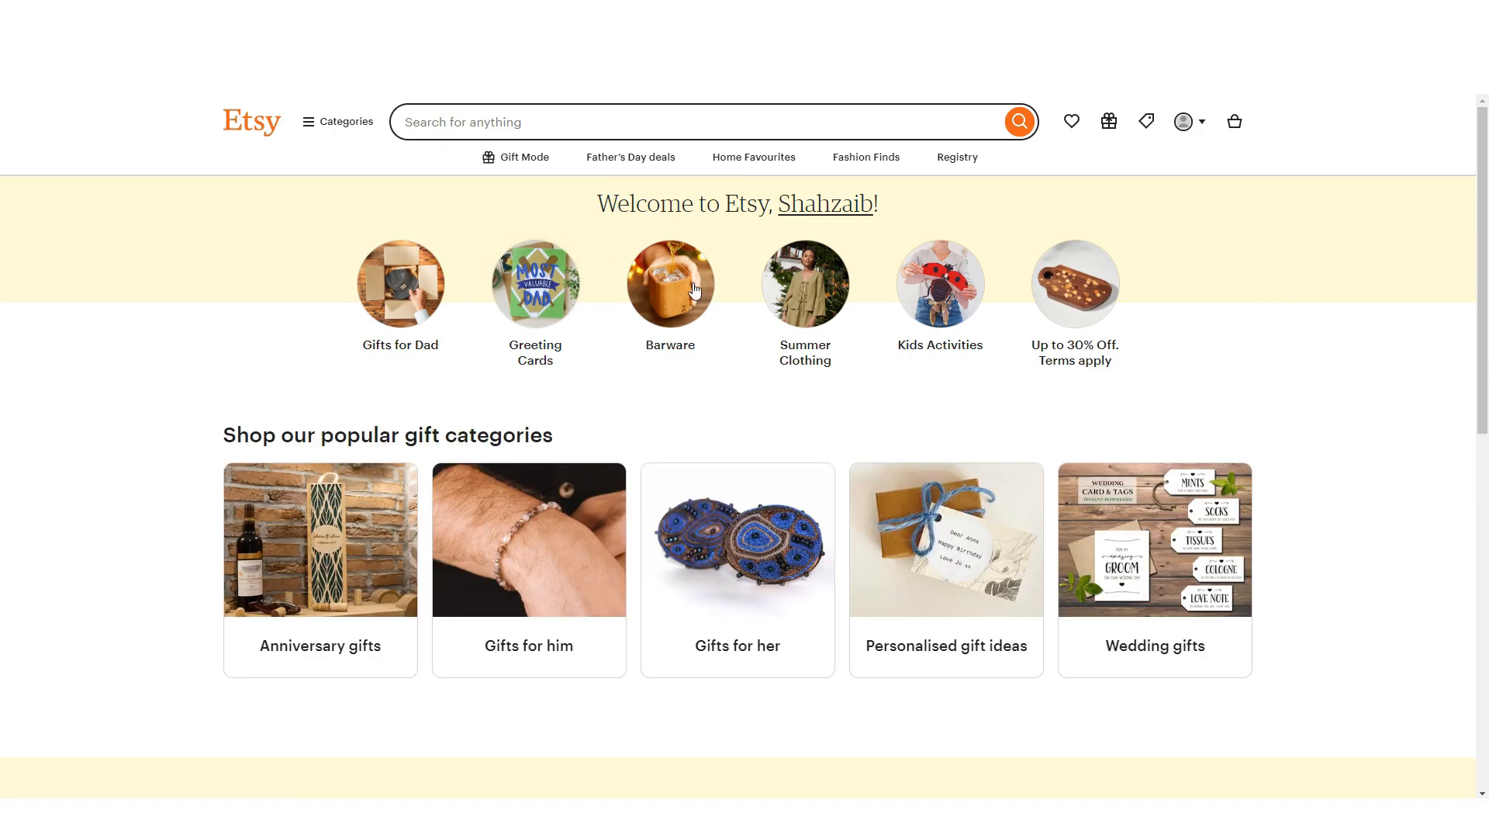
# Go to Sell on Etsy from the account menu and start a new shop.
pyautogui.click(1204, 127)
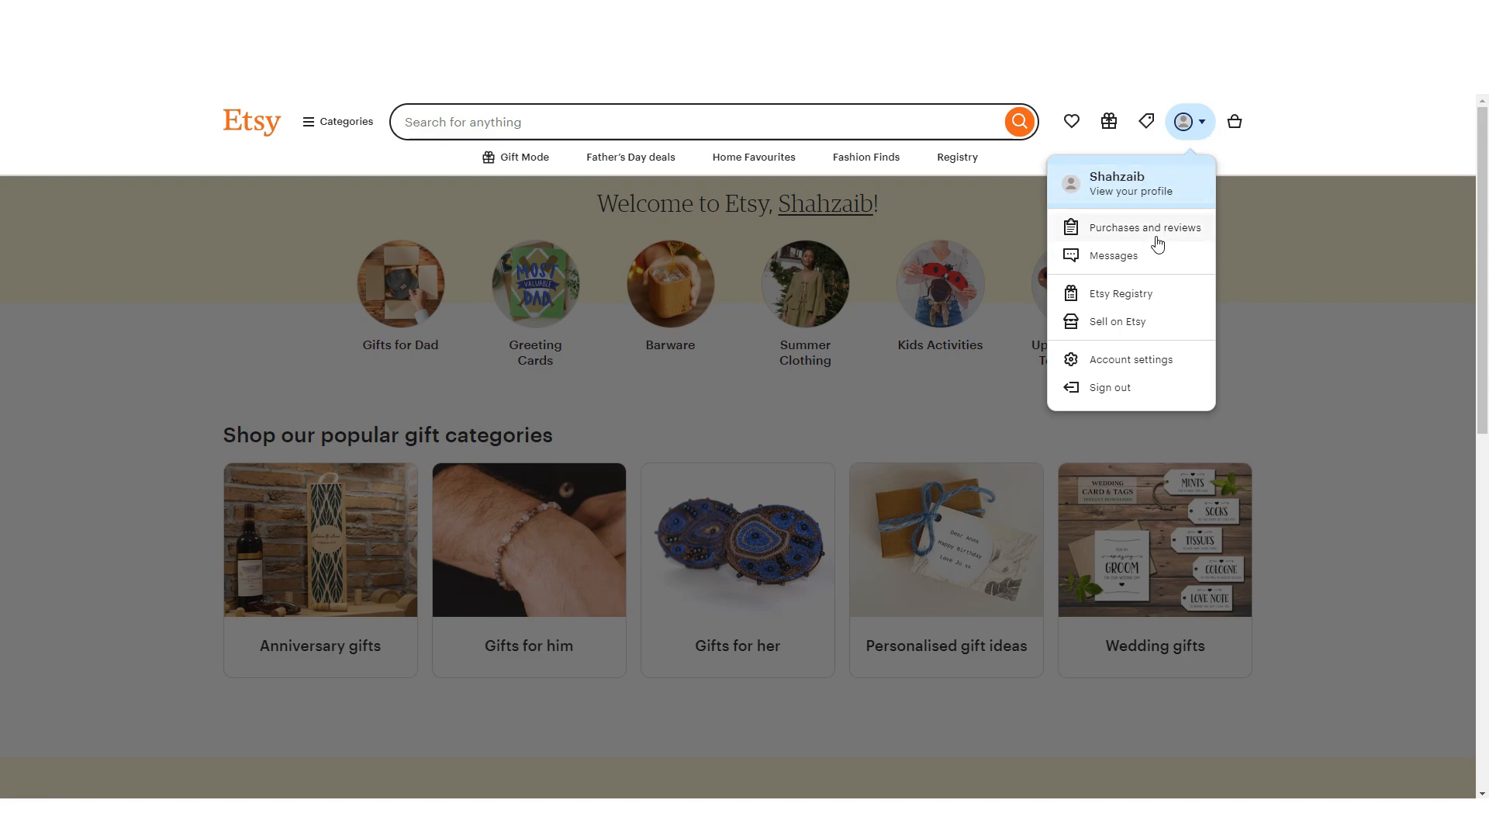
pyautogui.click(1124, 322)
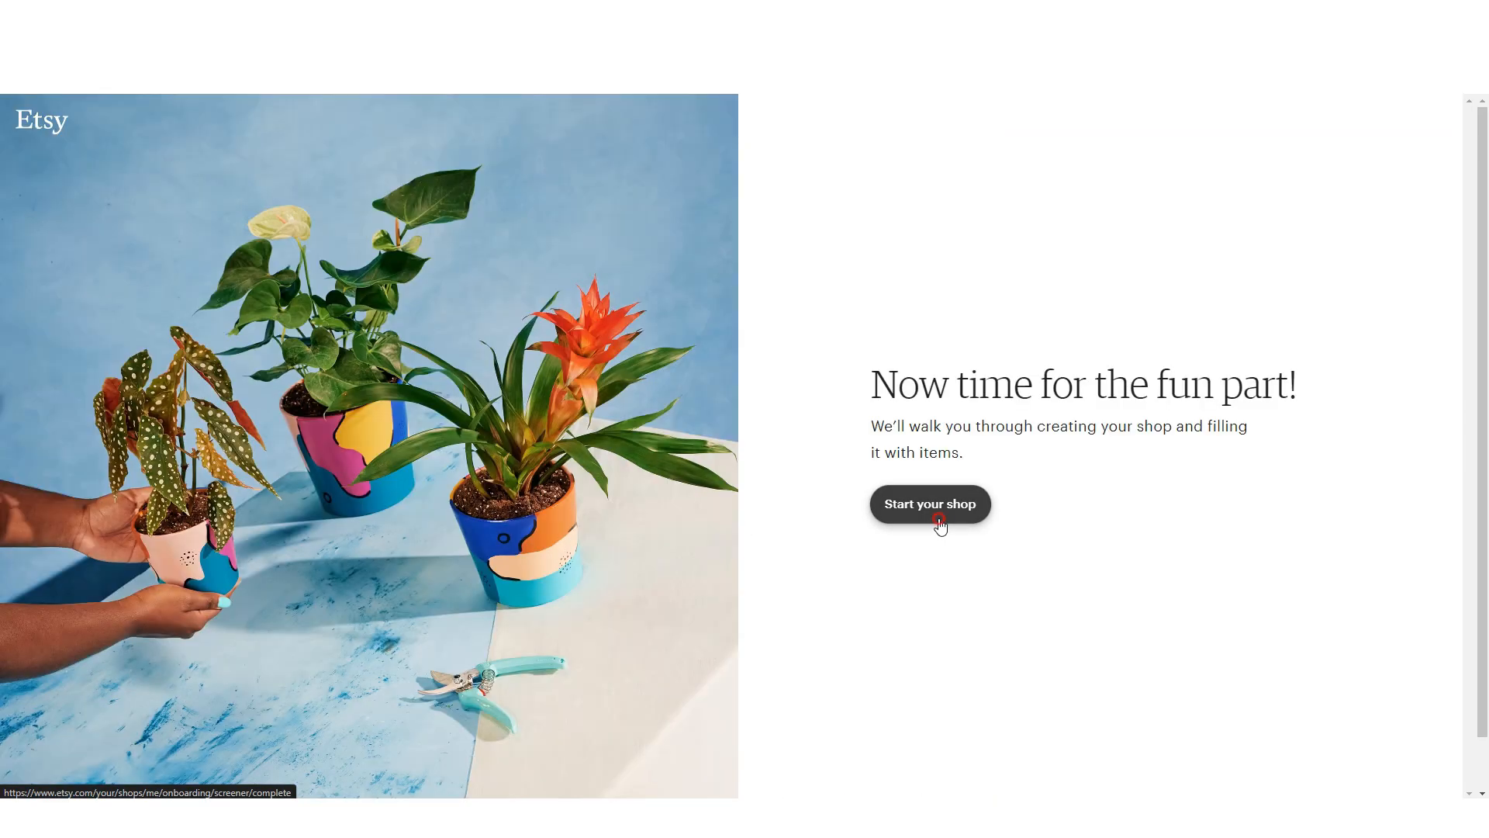
pyautogui.click(939, 520)
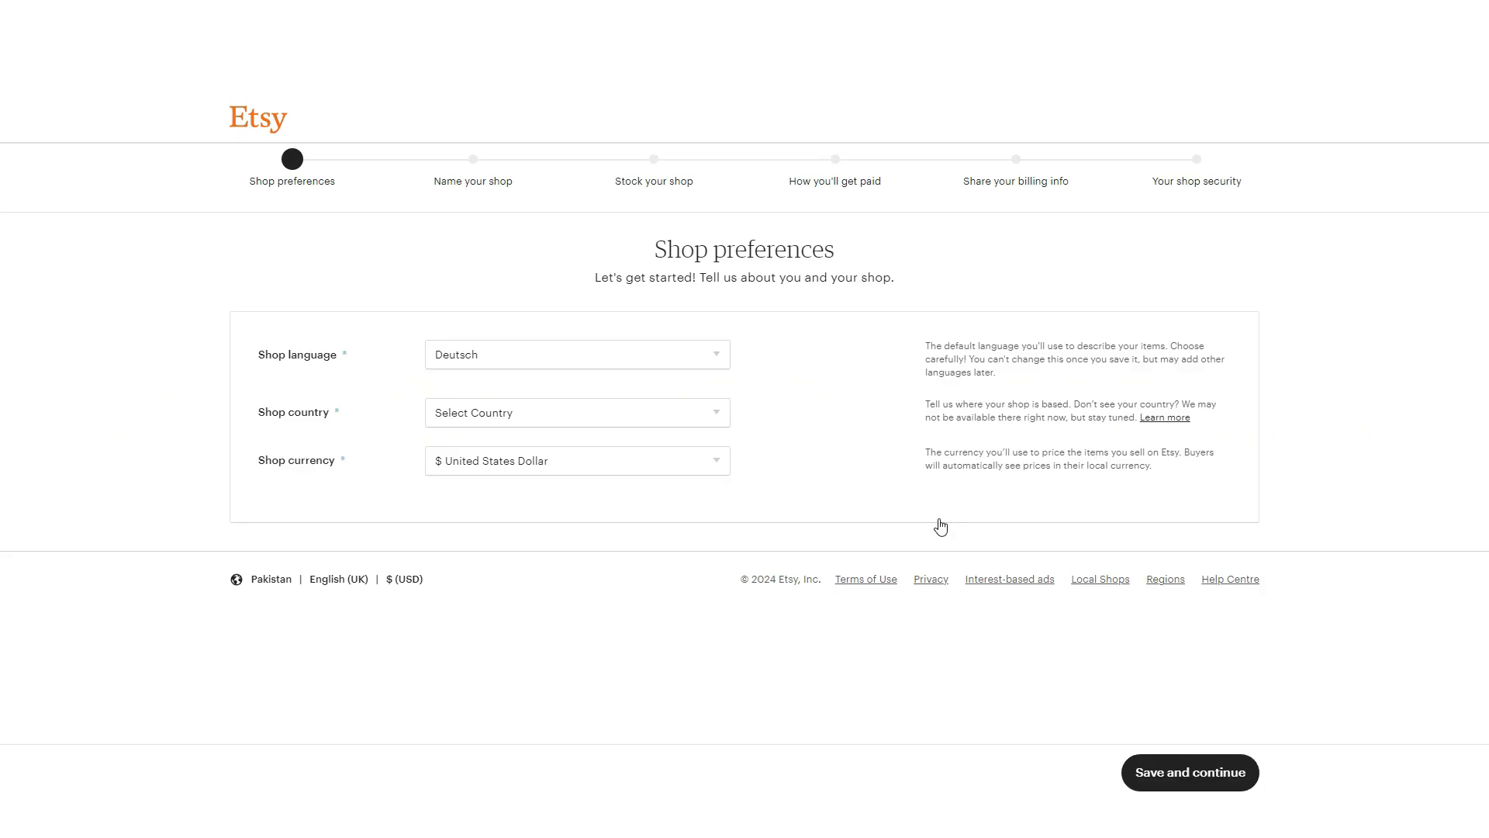
# Set shop language to English and country to United Kingdom, and check the British Pound currency.
pyautogui.click(553, 359)
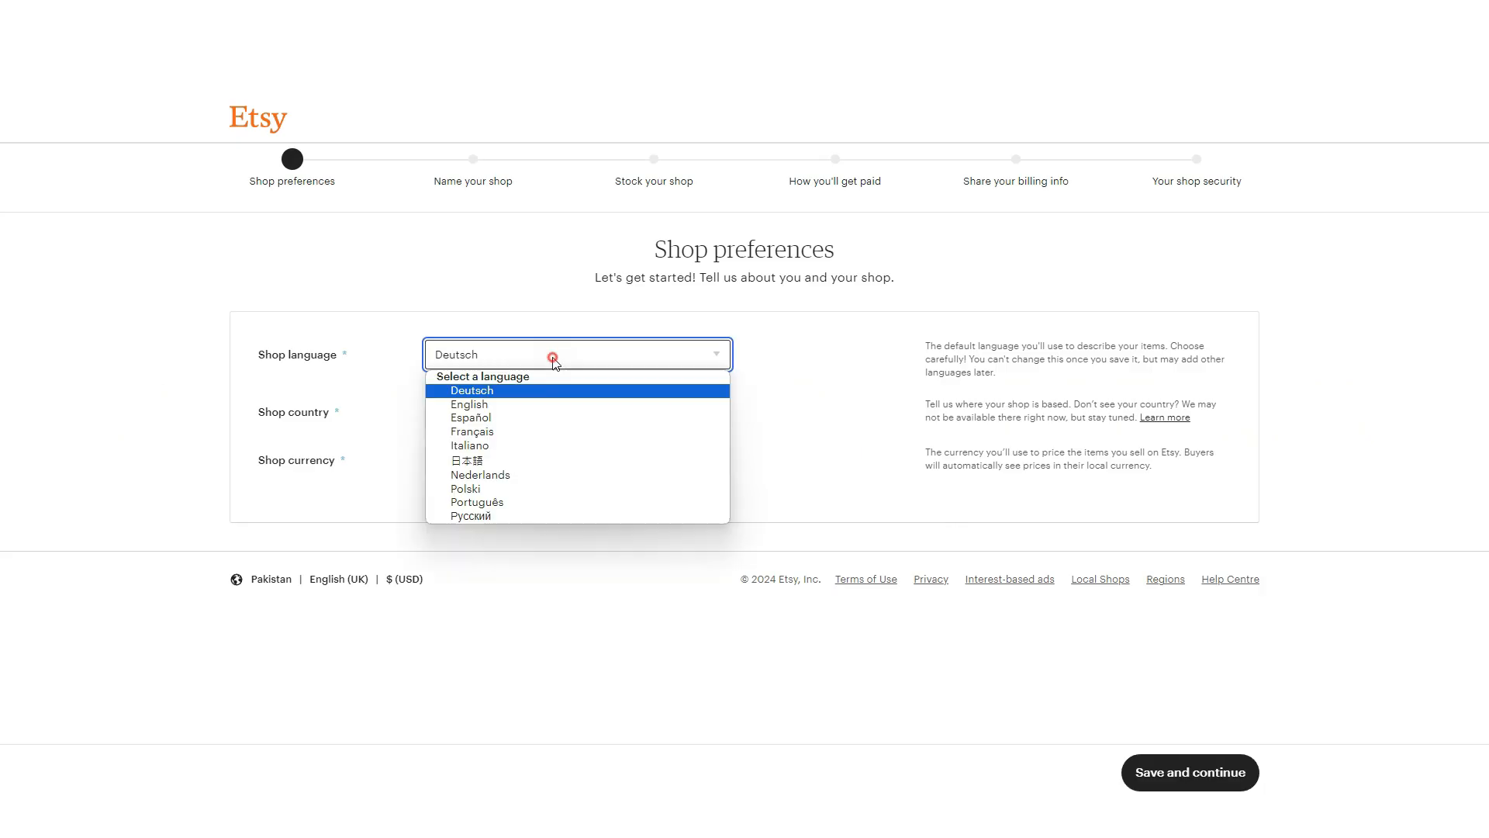
pyautogui.click(536, 404)
pyautogui.click(592, 419)
pyautogui.press('p')
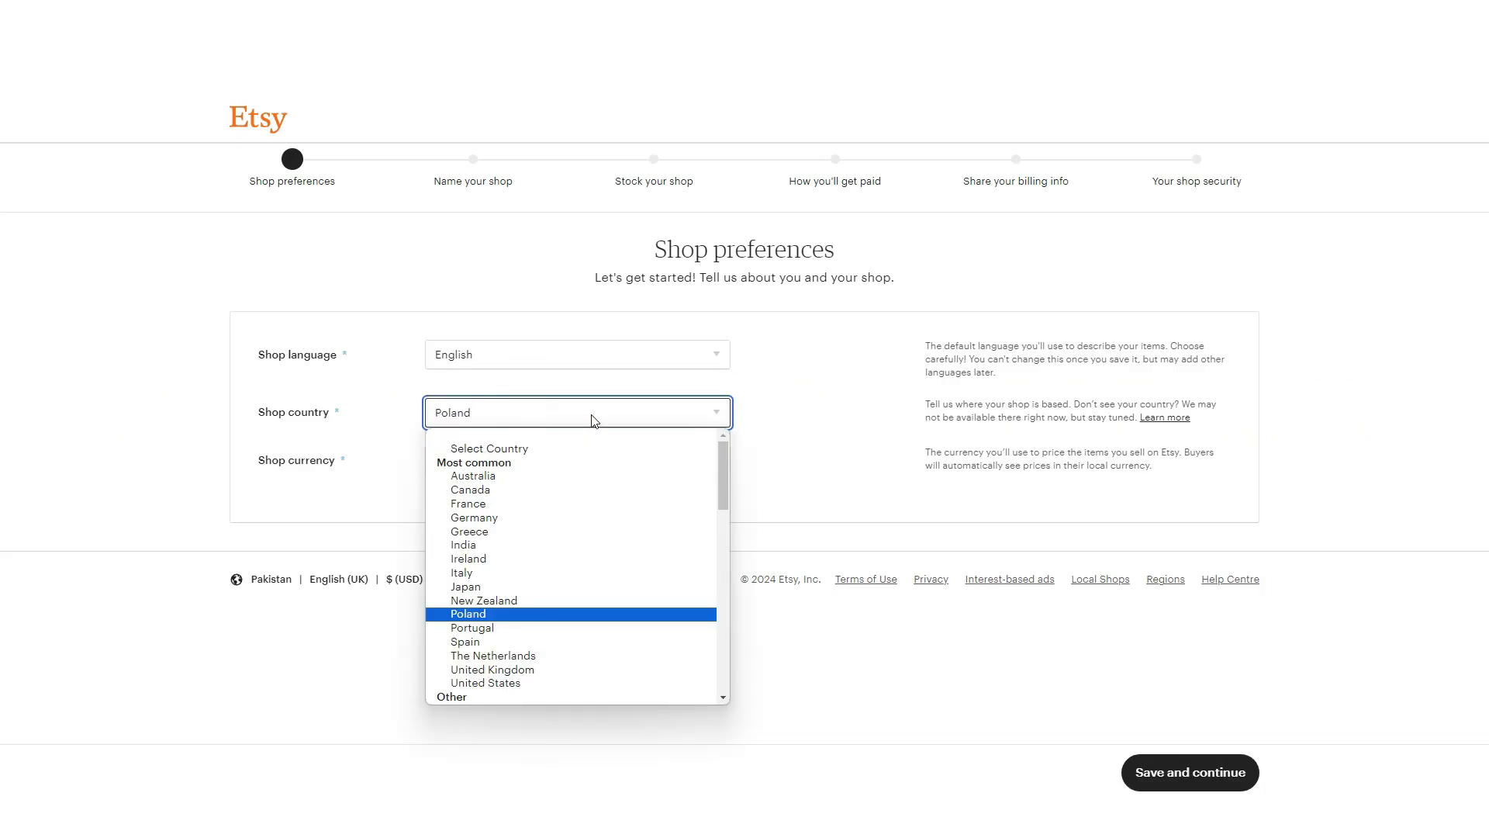
pyautogui.scroll(-6, 566, 694)
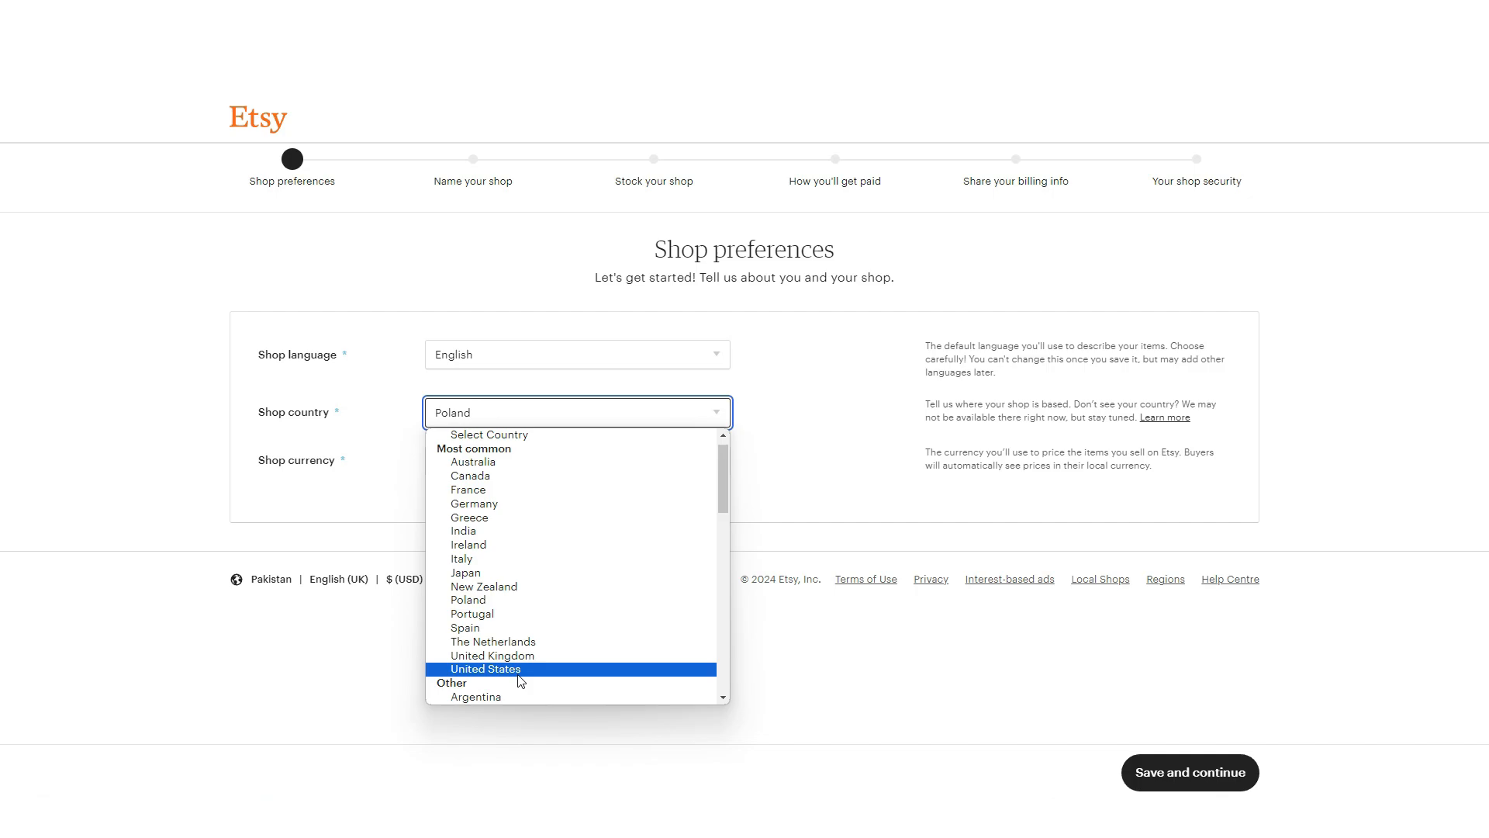
pyautogui.scroll(-3, 556, 695)
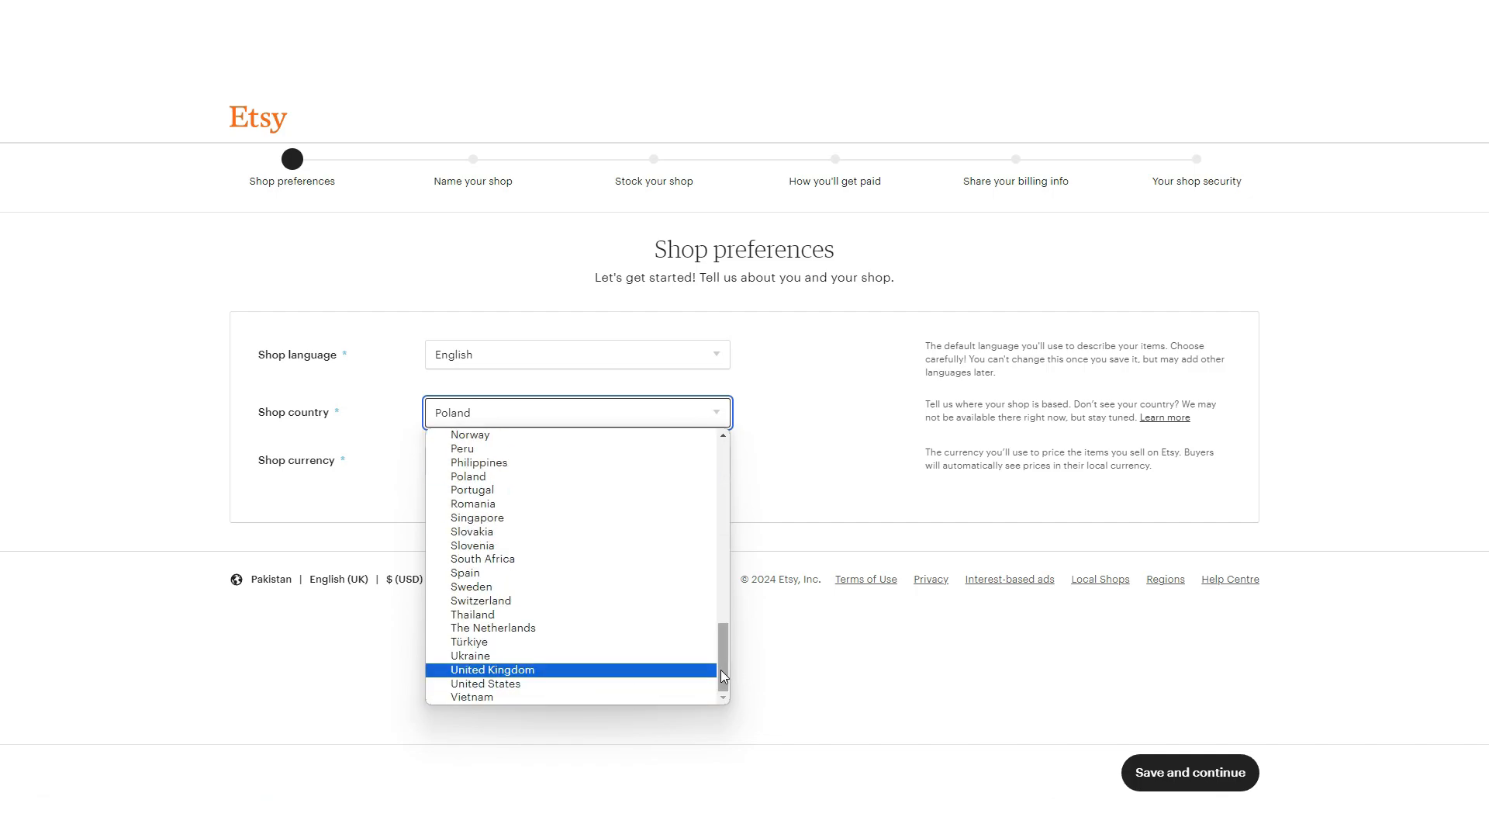
pyautogui.moveTo(720, 669); pyautogui.dragTo(719, 476)
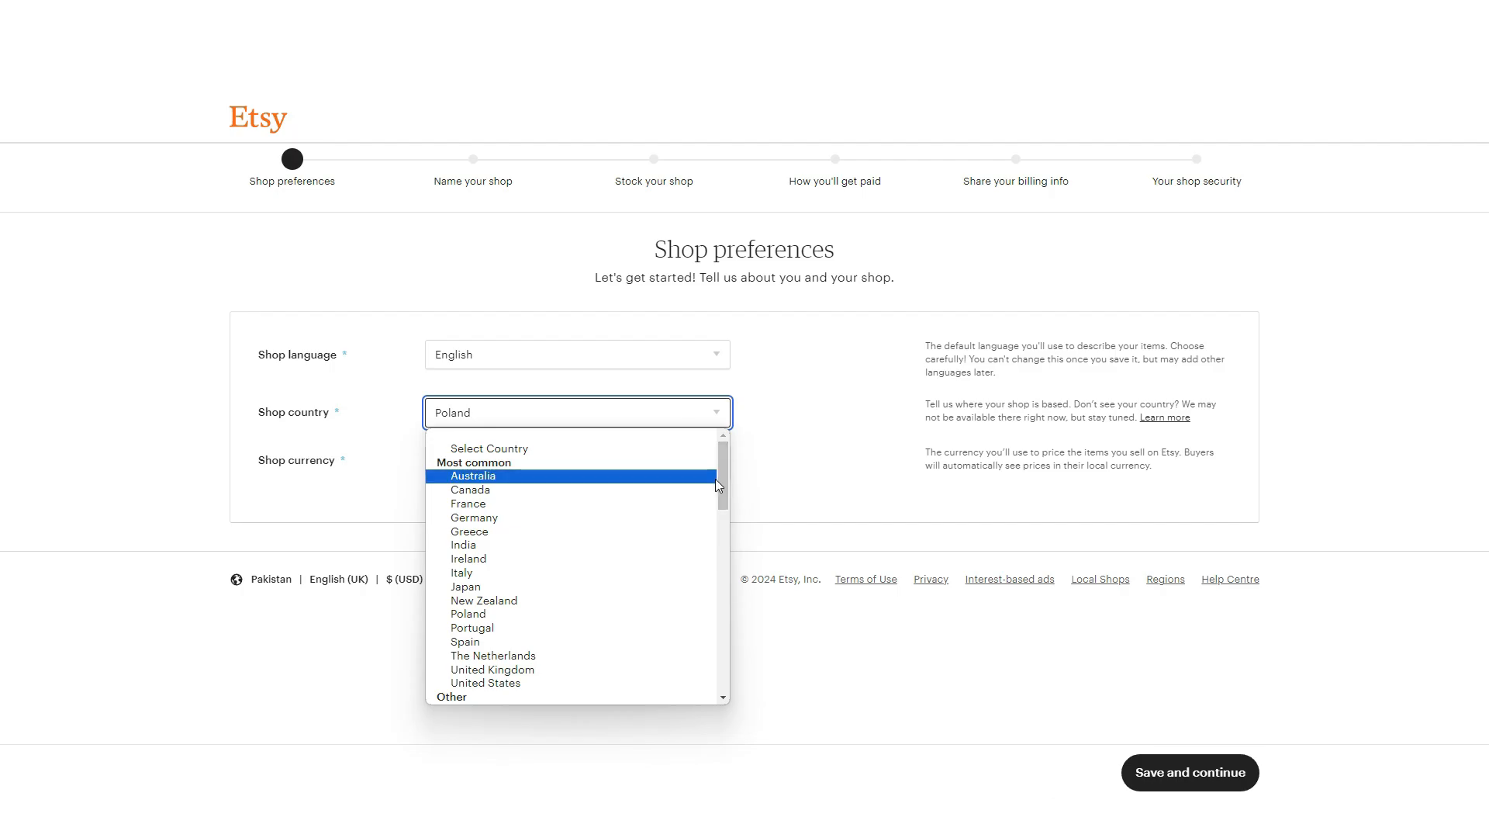
pyautogui.click(644, 670)
pyautogui.click(541, 470)
pyautogui.click(542, 470)
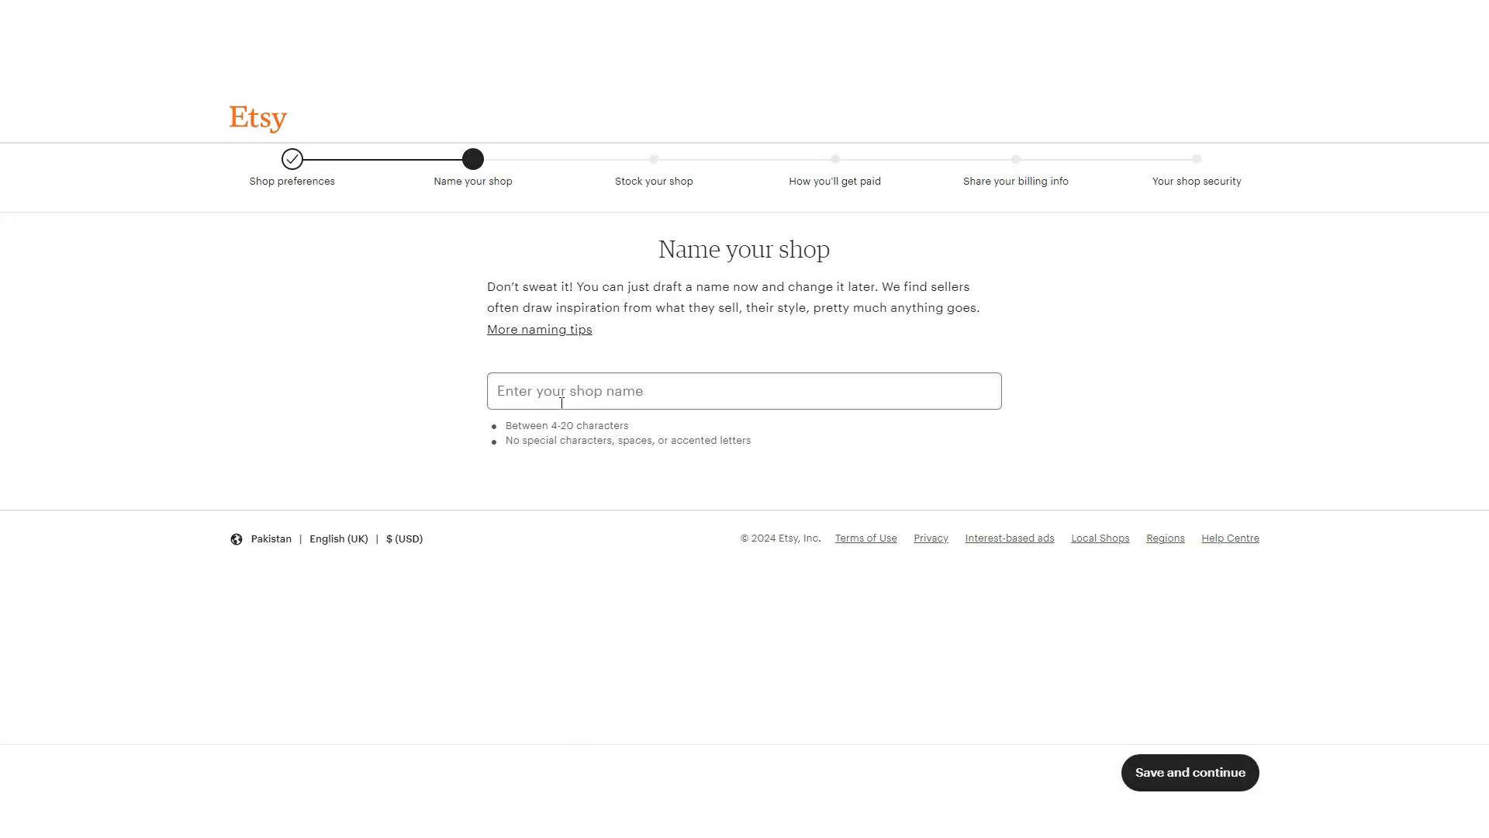
# Name the shop ShaxMaterials and save it once it shows as available.
pyautogui.click(562, 403)
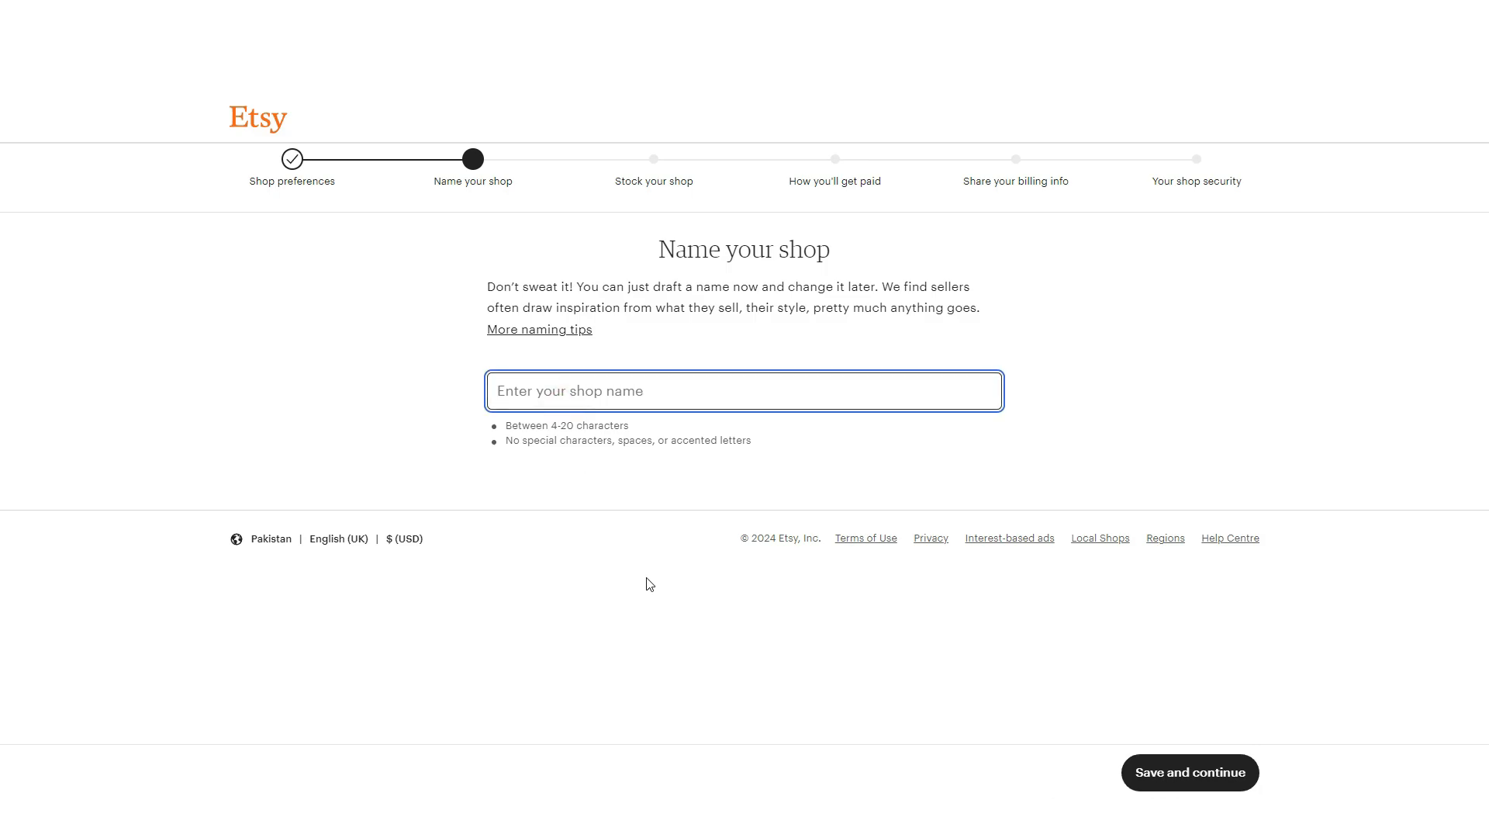
pyautogui.write('ShaxMater')
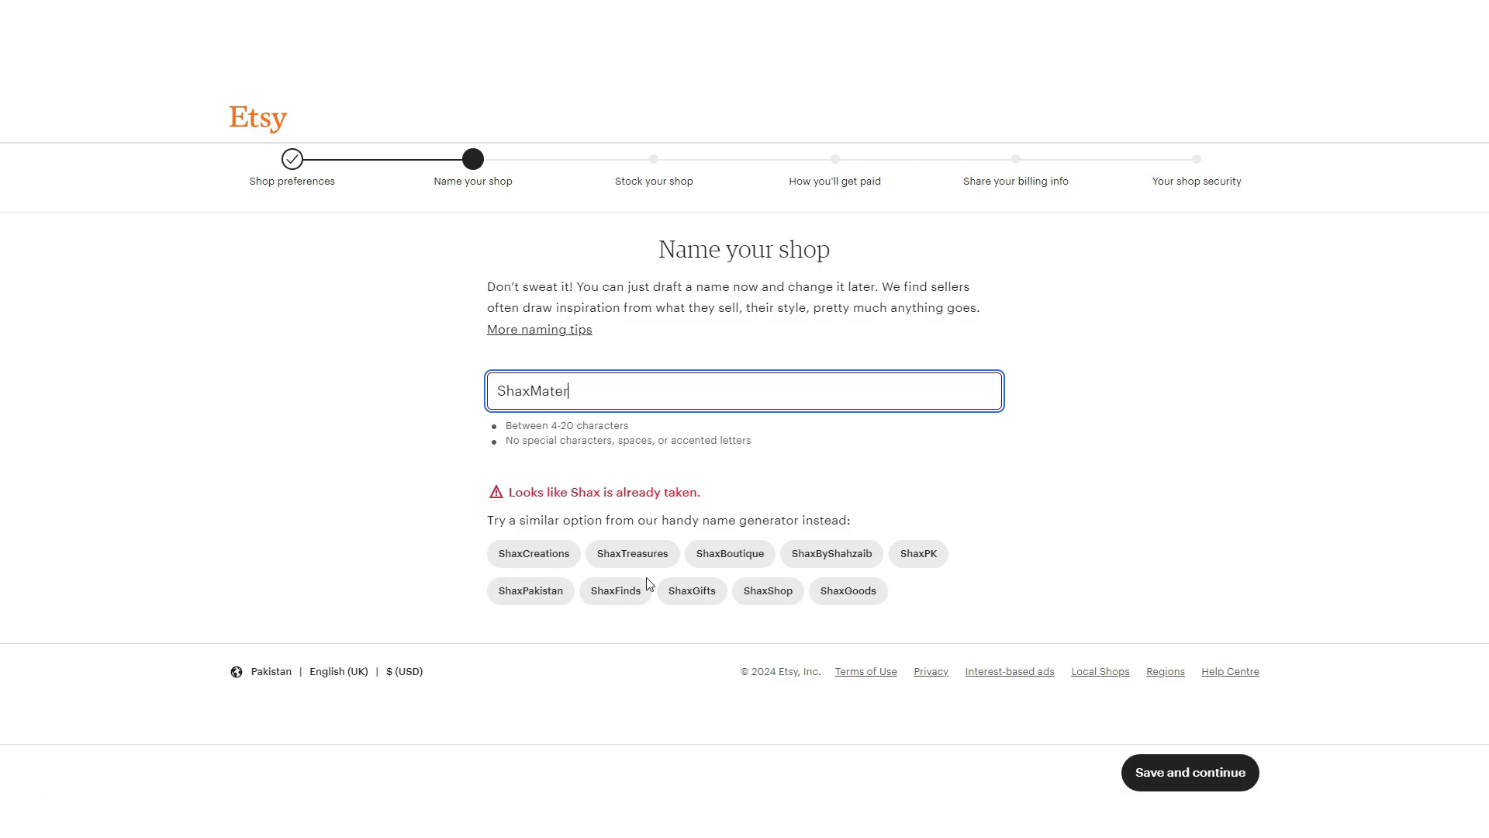
pyautogui.write('e')
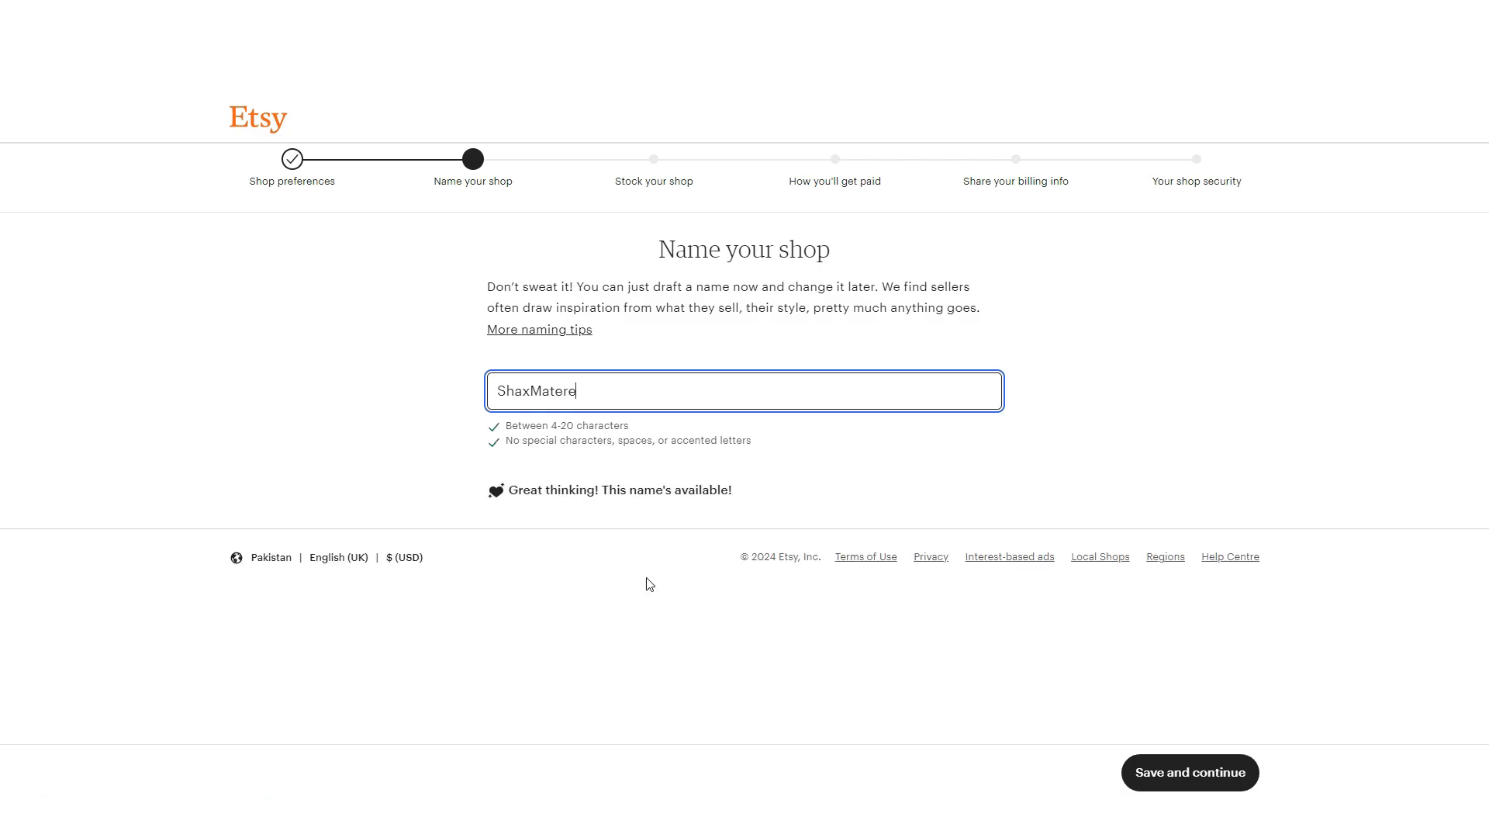
pyautogui.press('BackSpace')
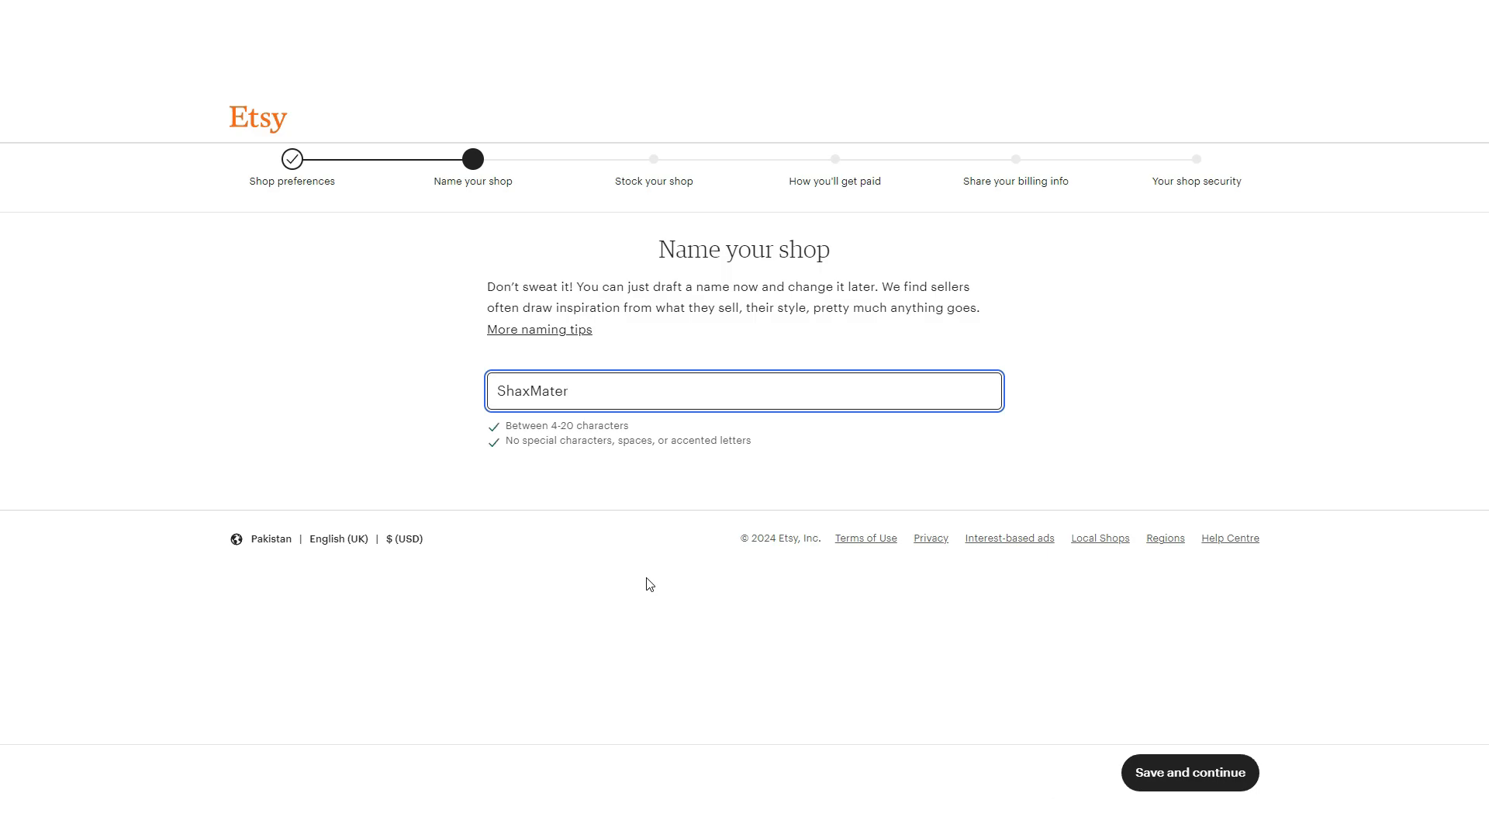
pyautogui.write('iels')
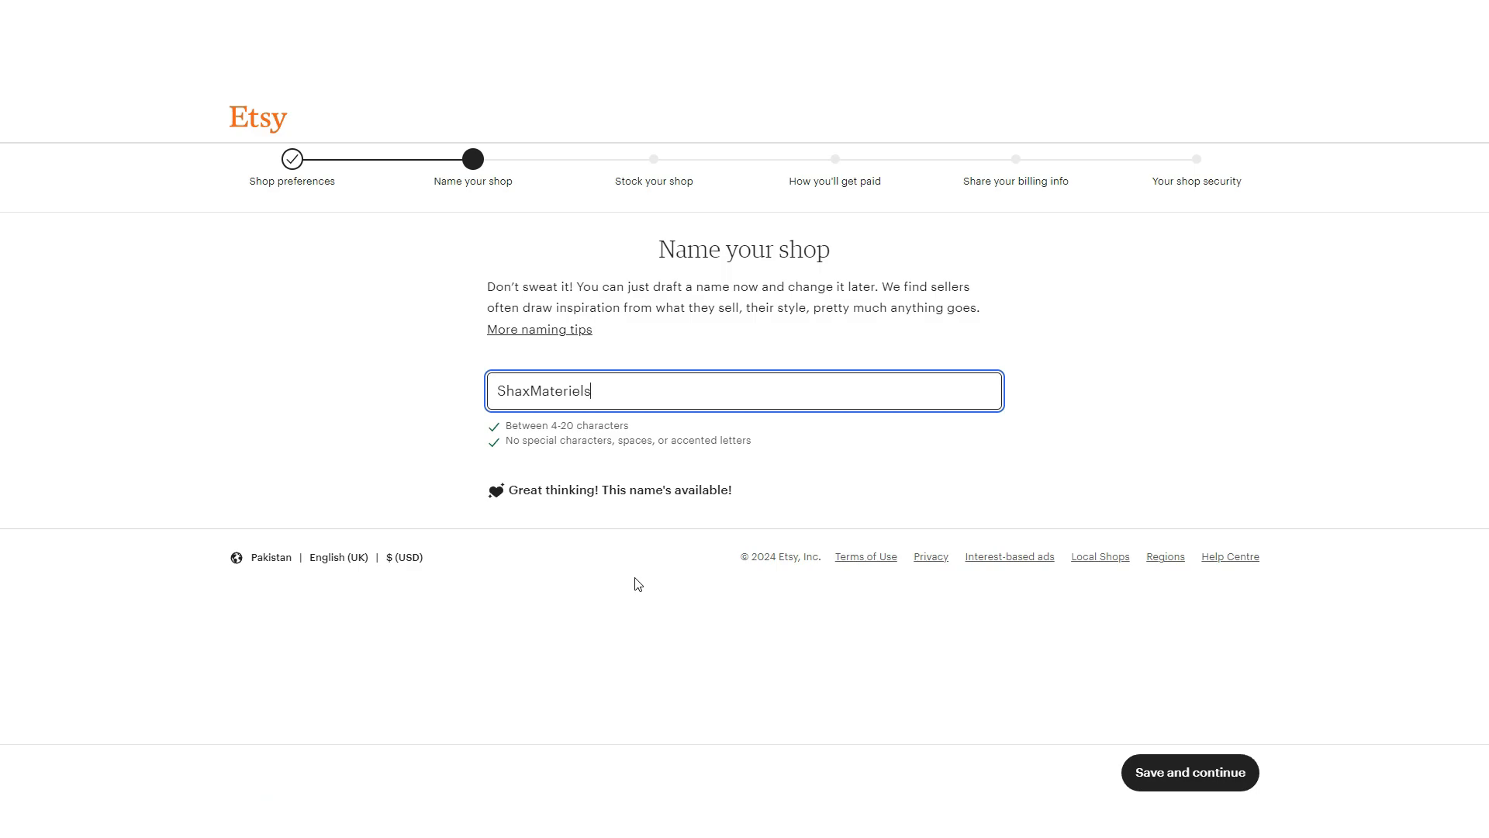
pyautogui.click(679, 612)
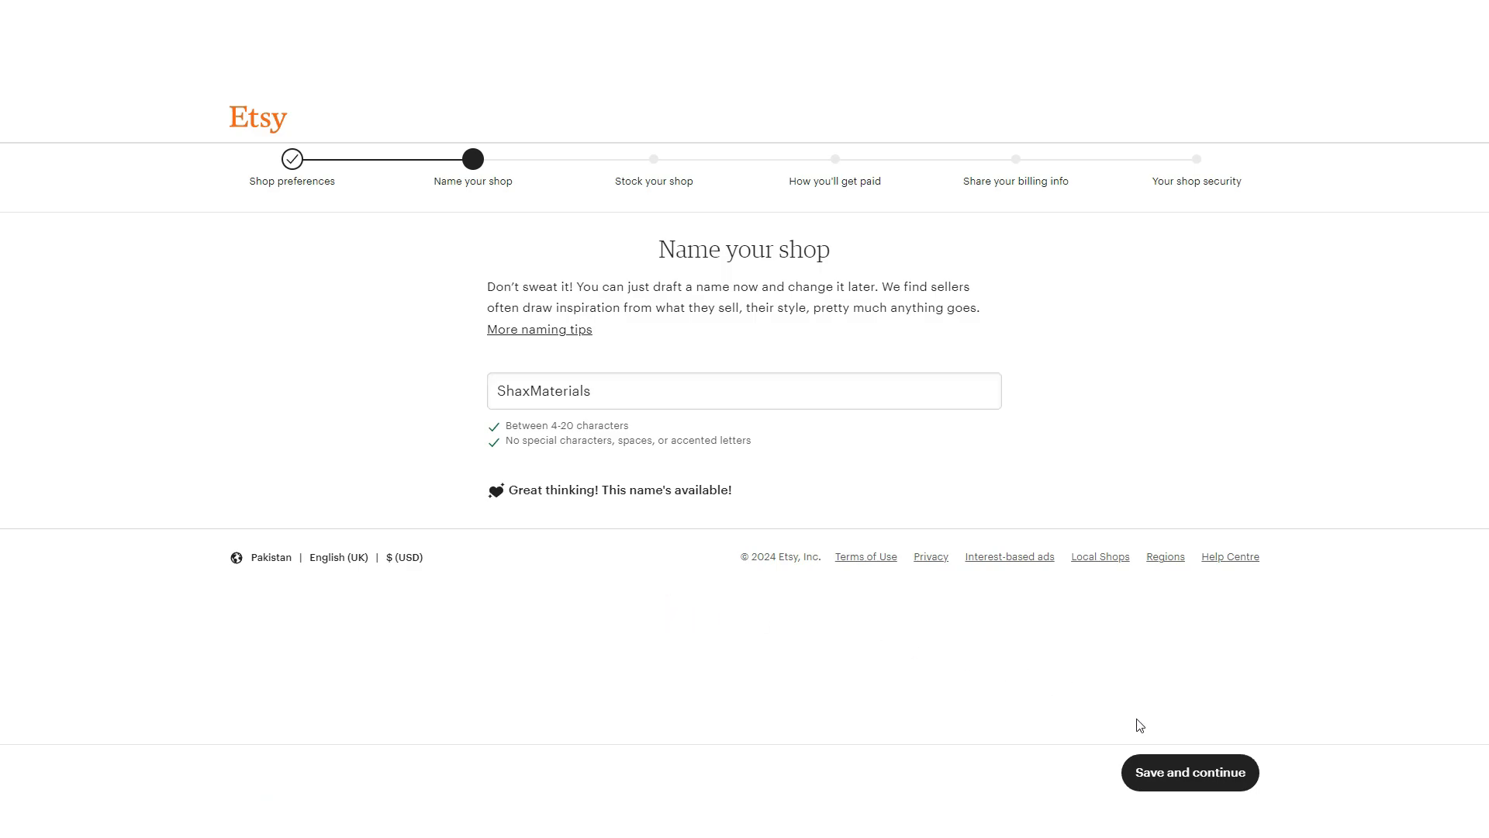
pyautogui.click(1169, 771)
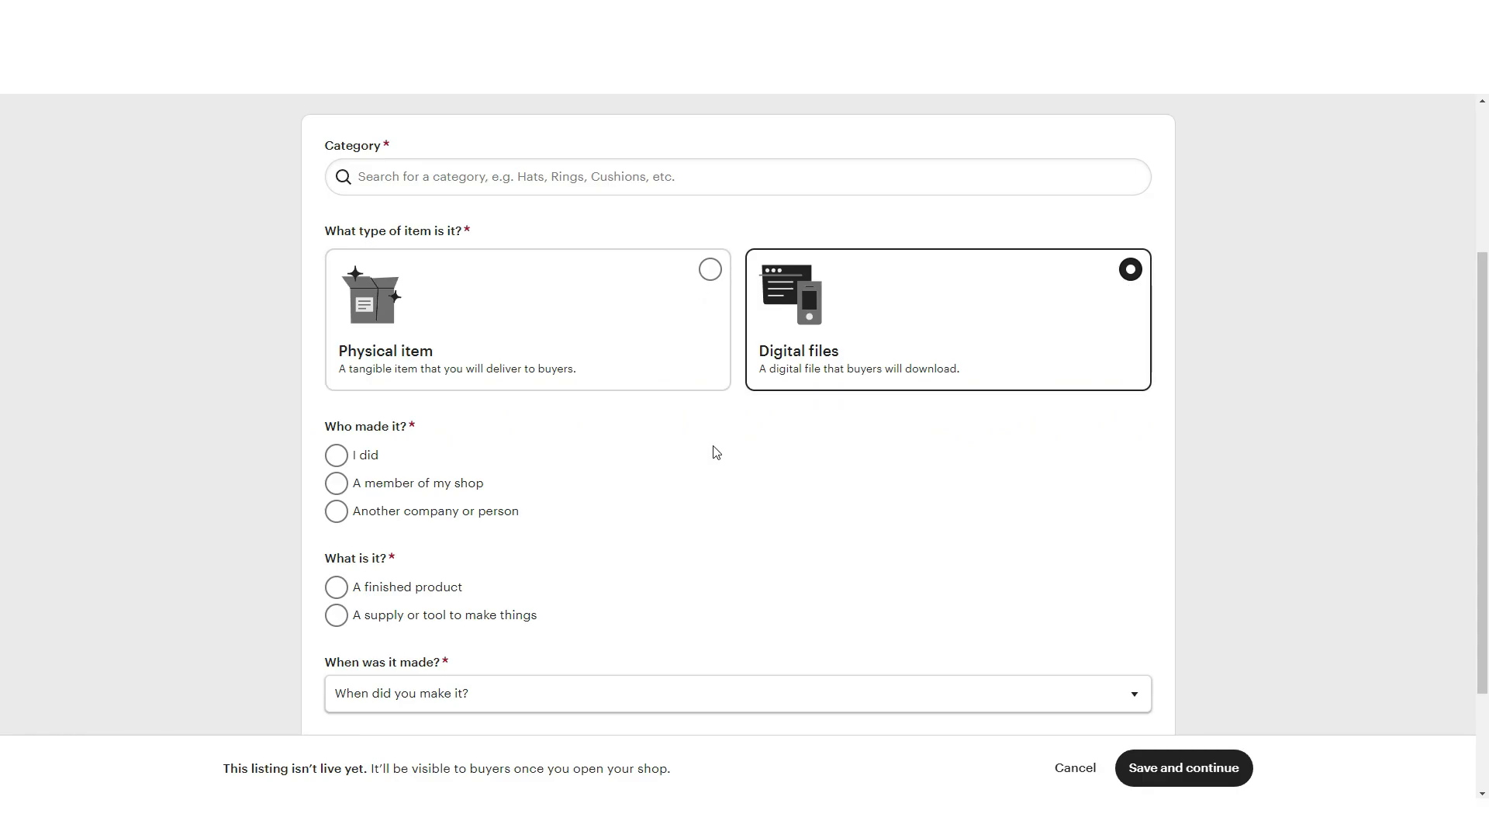
# Fill in the core listing details: item type, who made it, finished product, made to order.
pyautogui.click(701, 373)
pyautogui.click(470, 511)
pyautogui.scroll(-1, 473, 518)
pyautogui.click(434, 510)
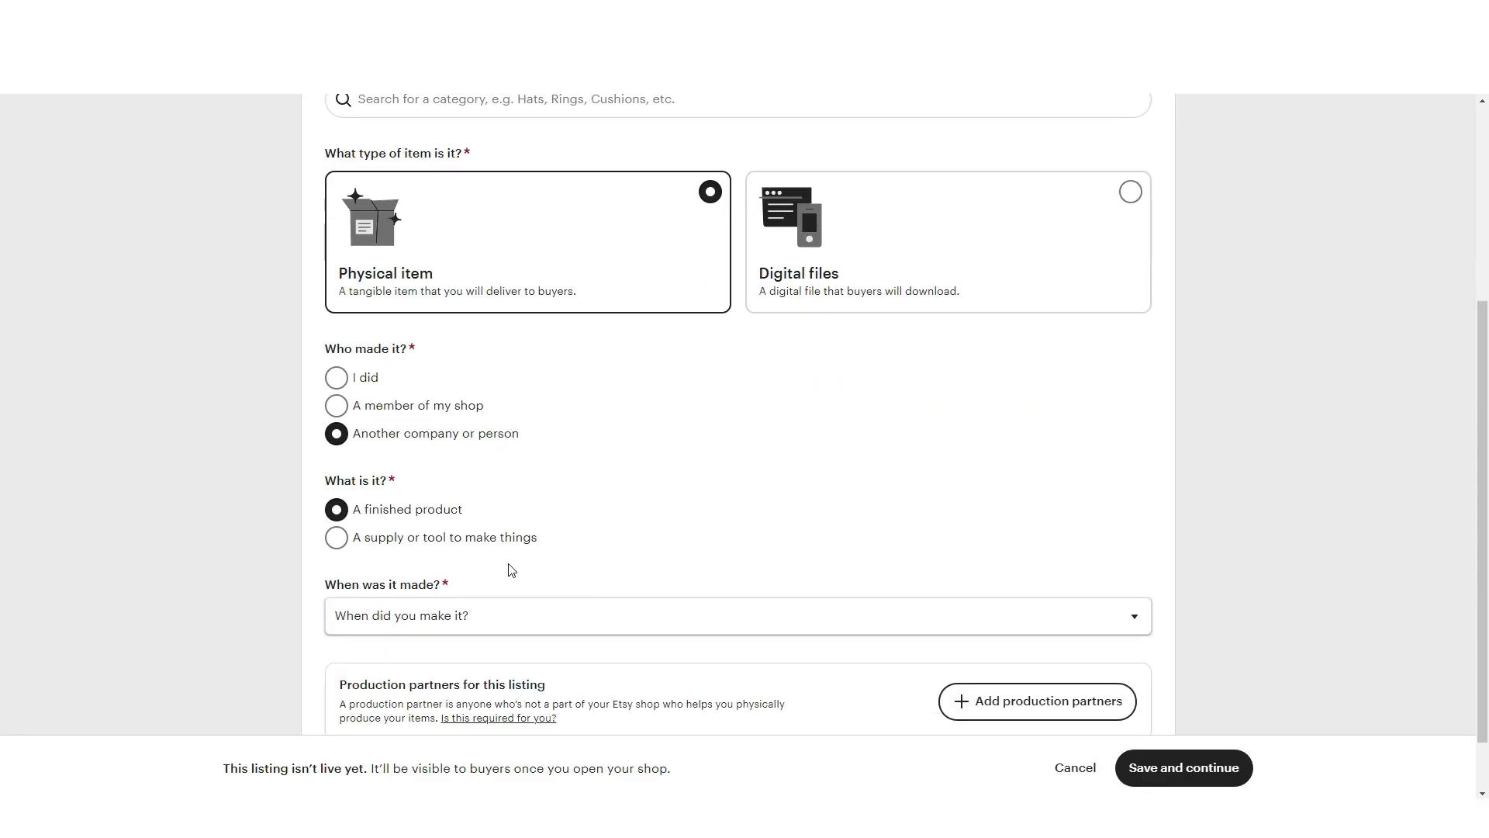
pyautogui.click(931, 256)
pyautogui.click(544, 619)
pyautogui.click(391, 322)
pyautogui.click(363, 307)
pyautogui.click(1153, 767)
pyautogui.scroll(5, 405, 392)
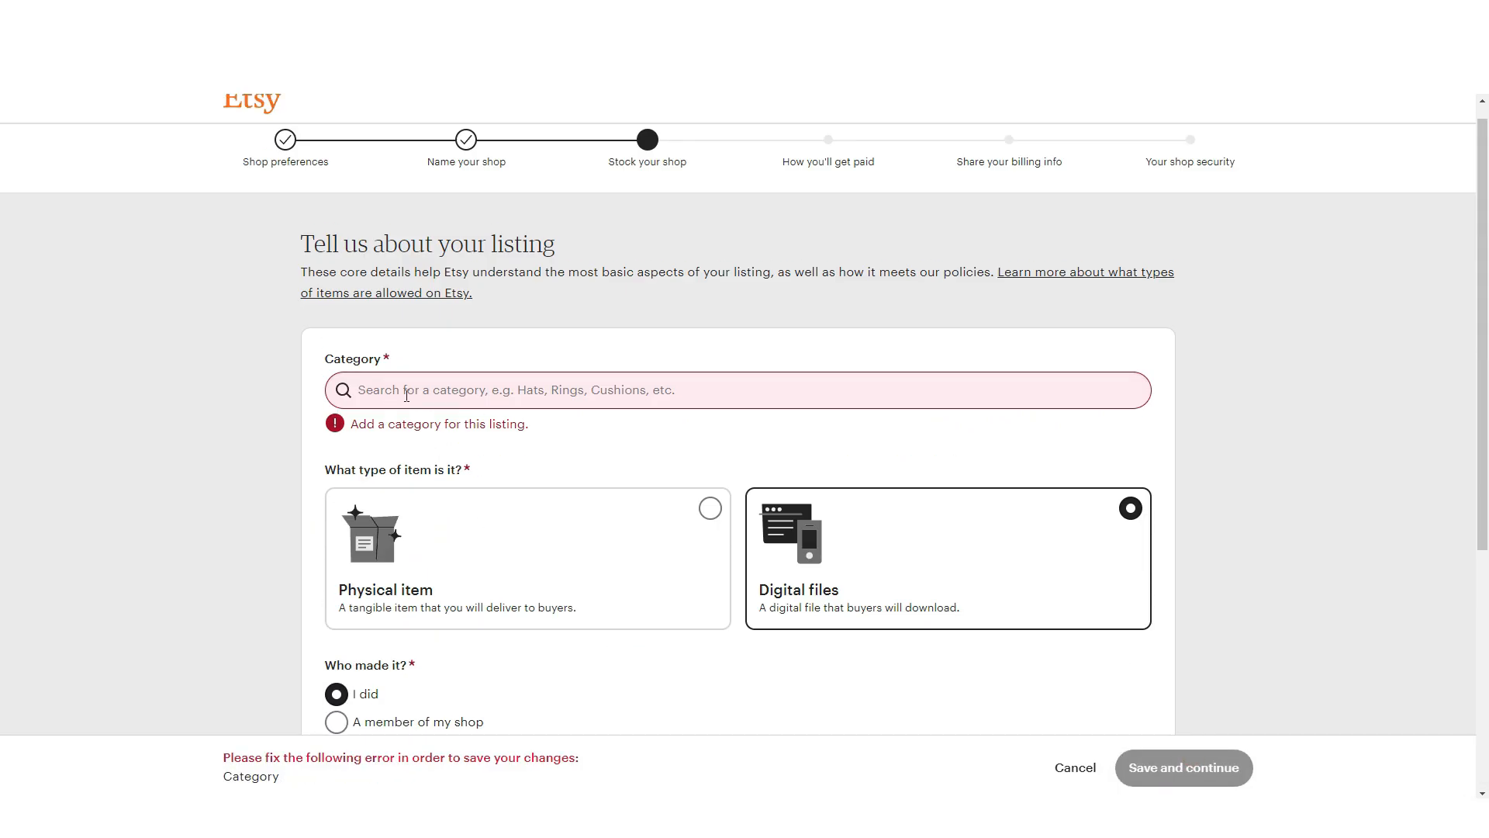
# Search 'digi' to pick the listing category and save the core details.
pyautogui.click(406, 390)
pyautogui.write('digi')
pyautogui.click(535, 450)
pyautogui.scroll(-5, 639, 549)
pyautogui.click(1185, 768)
pyautogui.scroll(-2, 699, 428)
pyautogui.click(699, 428)
# Title the listing 'Anime Illustration From Dragon Ball', add the photo, and write the Goku description.
pyautogui.write('Anime Illustration From Dragon Ball')
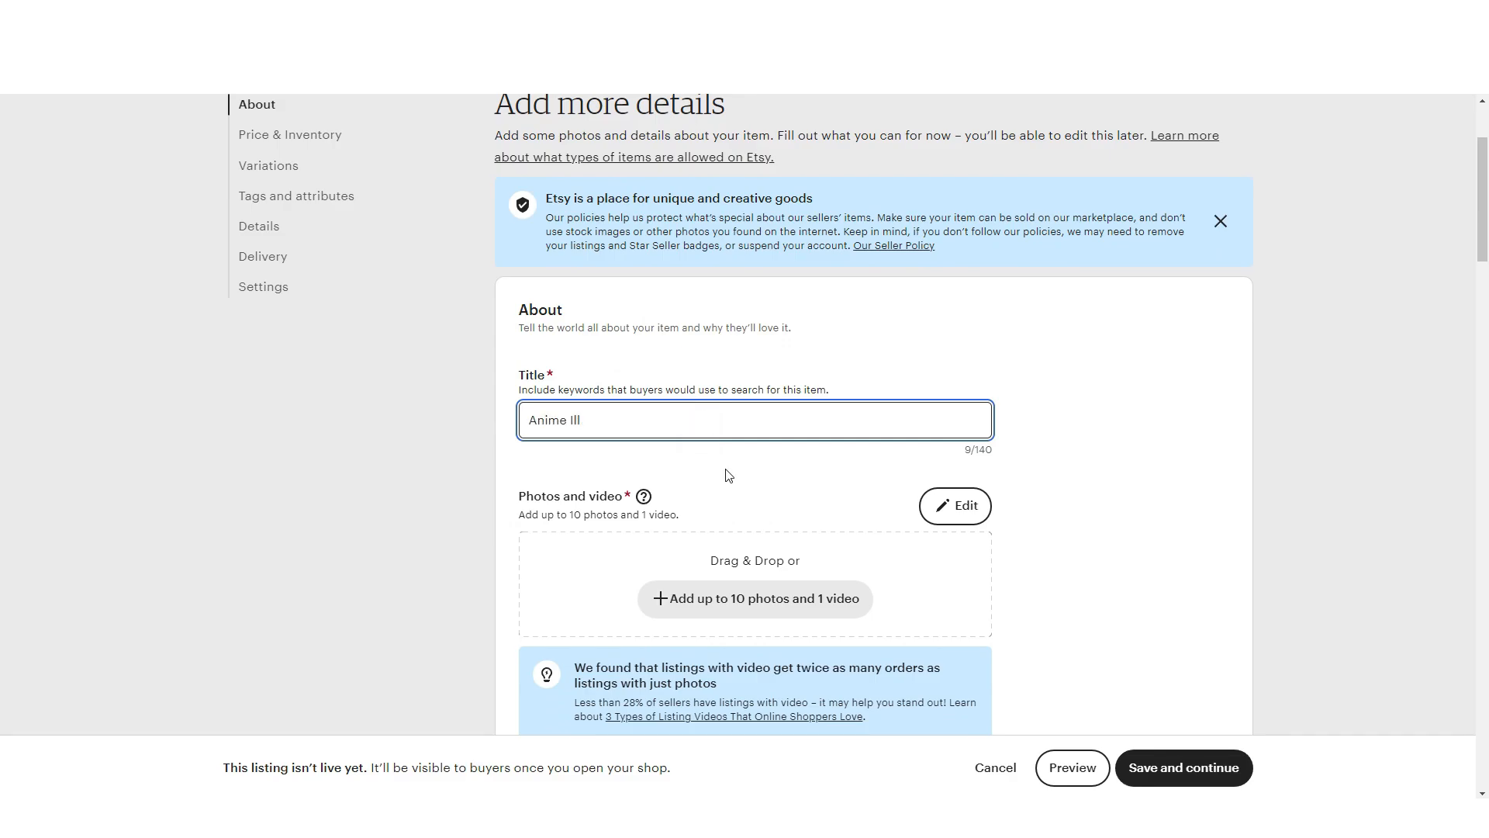
pyautogui.click(775, 603)
pyautogui.scroll(-10, 764, 446)
pyautogui.click(764, 446)
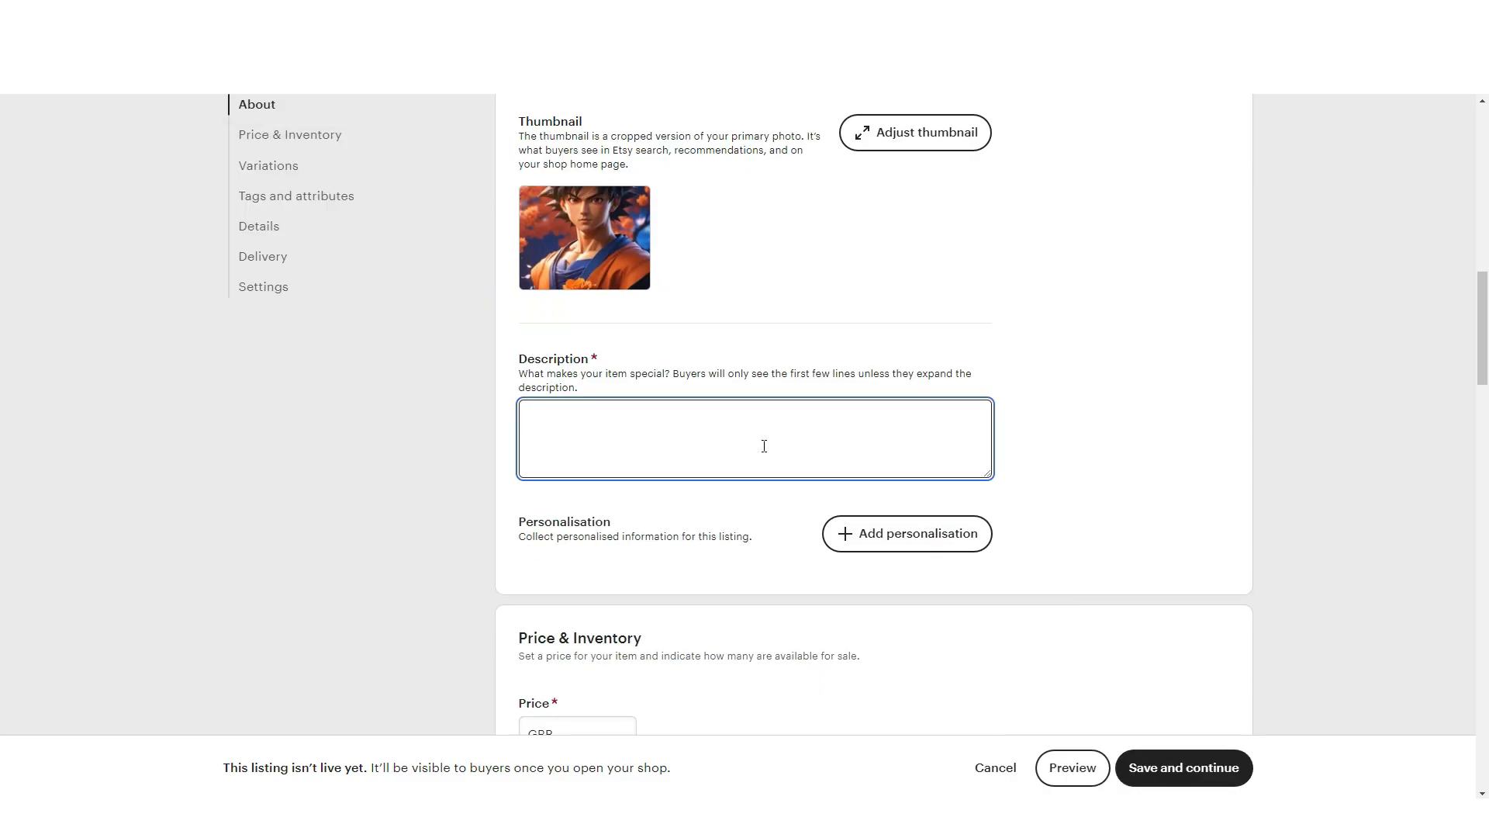
pyautogui.write('an anime illustration from dragon ball | Character: Goku')
pyautogui.press('Return')
pyautogui.write('this can be delivered as ')
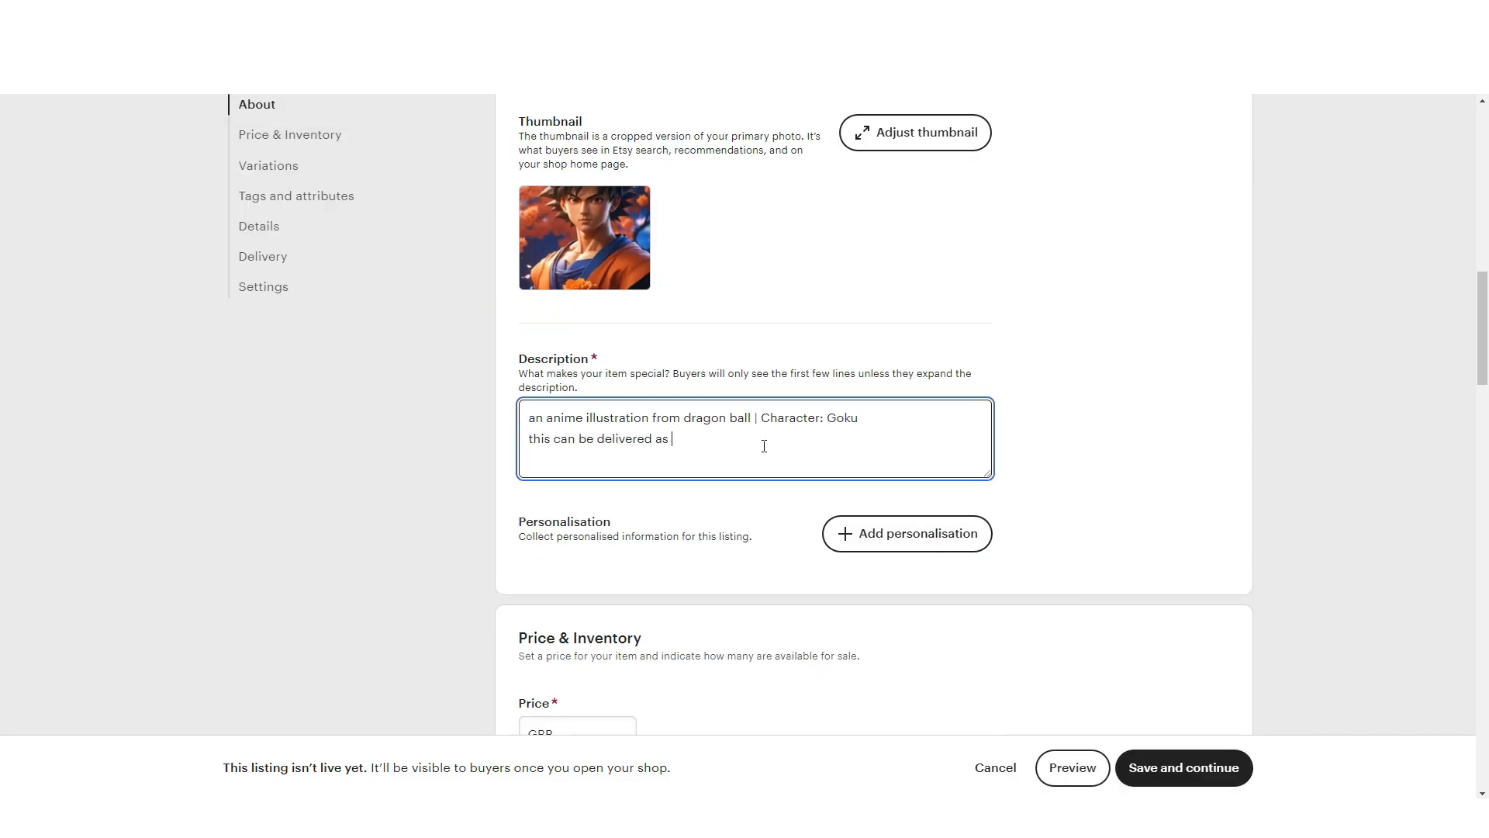
pyautogui.write('a form of wall art')
# Set the price to 50, the quantity, and the Black and Orange colours.
pyautogui.scroll(-3, 764, 446)
pyautogui.click(604, 499)
pyautogui.write('50')
pyautogui.click(586, 482)
pyautogui.scroll(-7, 586, 482)
pyautogui.click(698, 396)
pyautogui.click(549, 439)
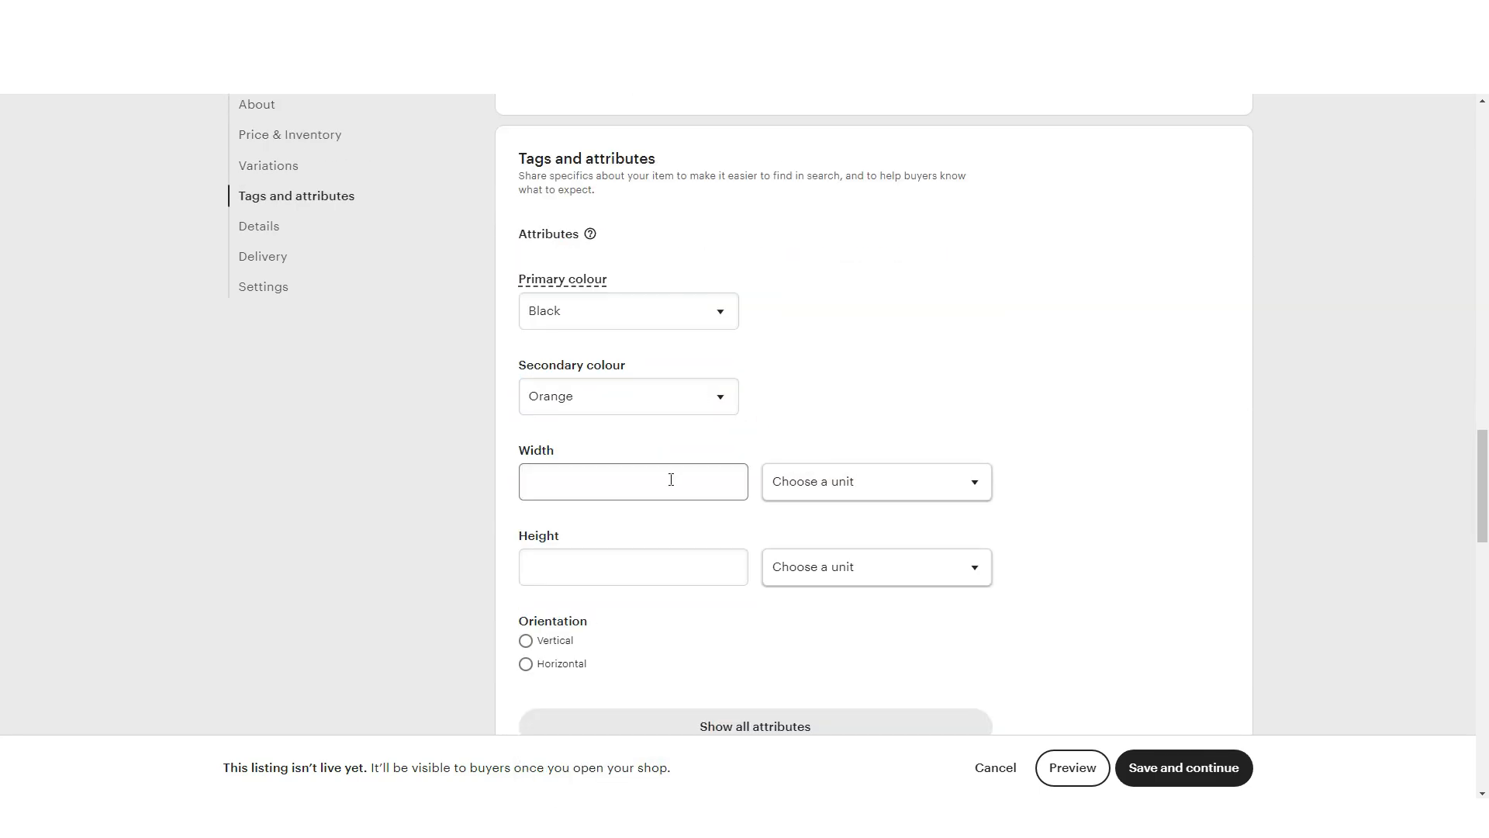
# Enter 1280 × 2280 inch artwork dimensions with Vertical orientation.
pyautogui.click(671, 480)
pyautogui.write('1280')
pyautogui.click(671, 567)
pyautogui.write('2280')
pyautogui.click(847, 490)
pyautogui.click(846, 522)
pyautogui.scroll(-2, 961, 515)
# Add tags 'black' and 'gokuillustration', material 'wood', and set renewal to manual.
pyautogui.write('black')
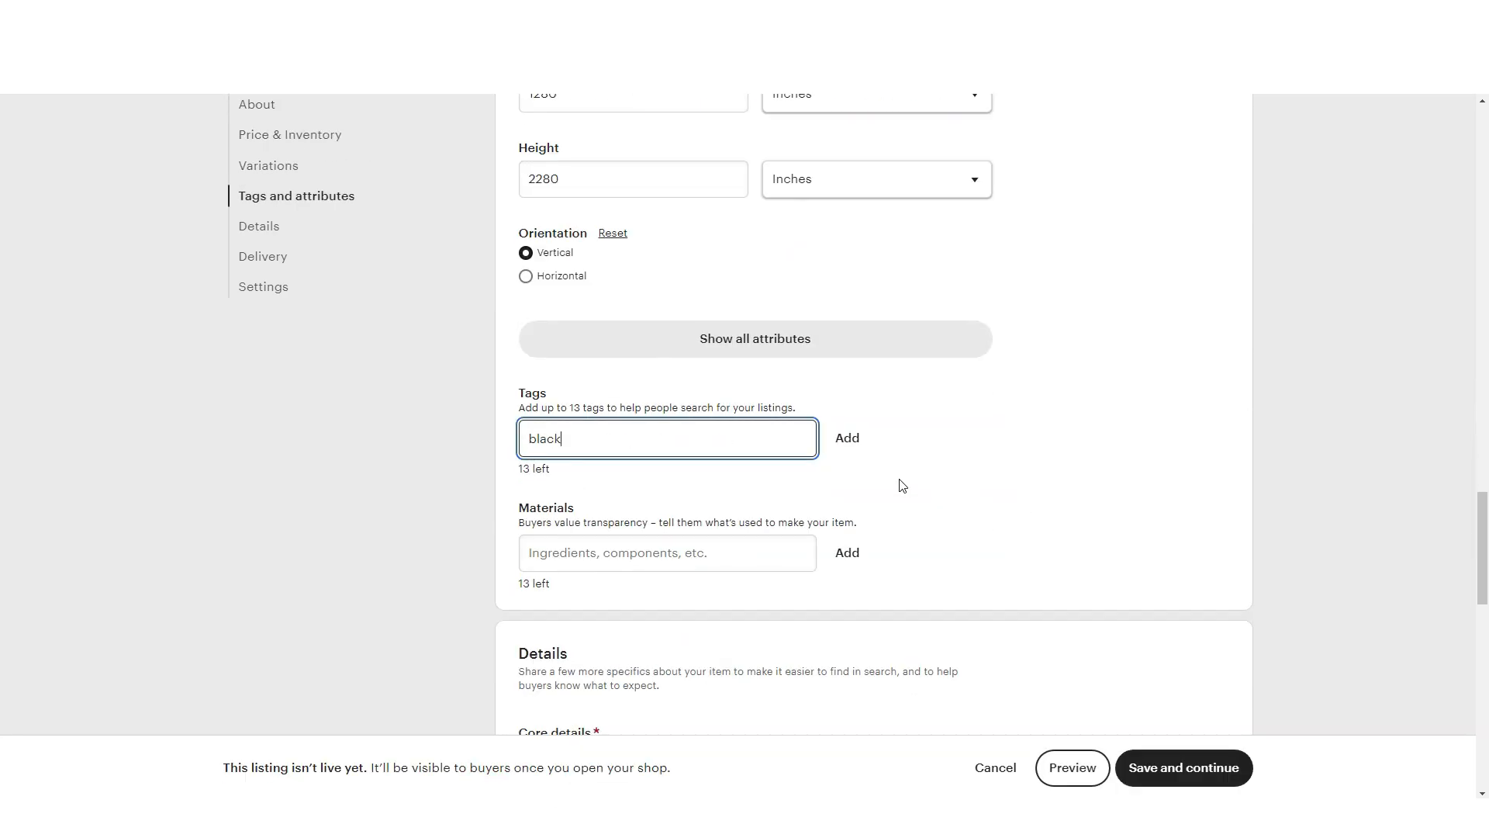
pyautogui.click(846, 438)
pyautogui.click(668, 439)
pyautogui.write('gokuillustration')
pyautogui.click(644, 579)
pyautogui.write('wood')
pyautogui.scroll(-12, 858, 518)
pyautogui.click(597, 632)
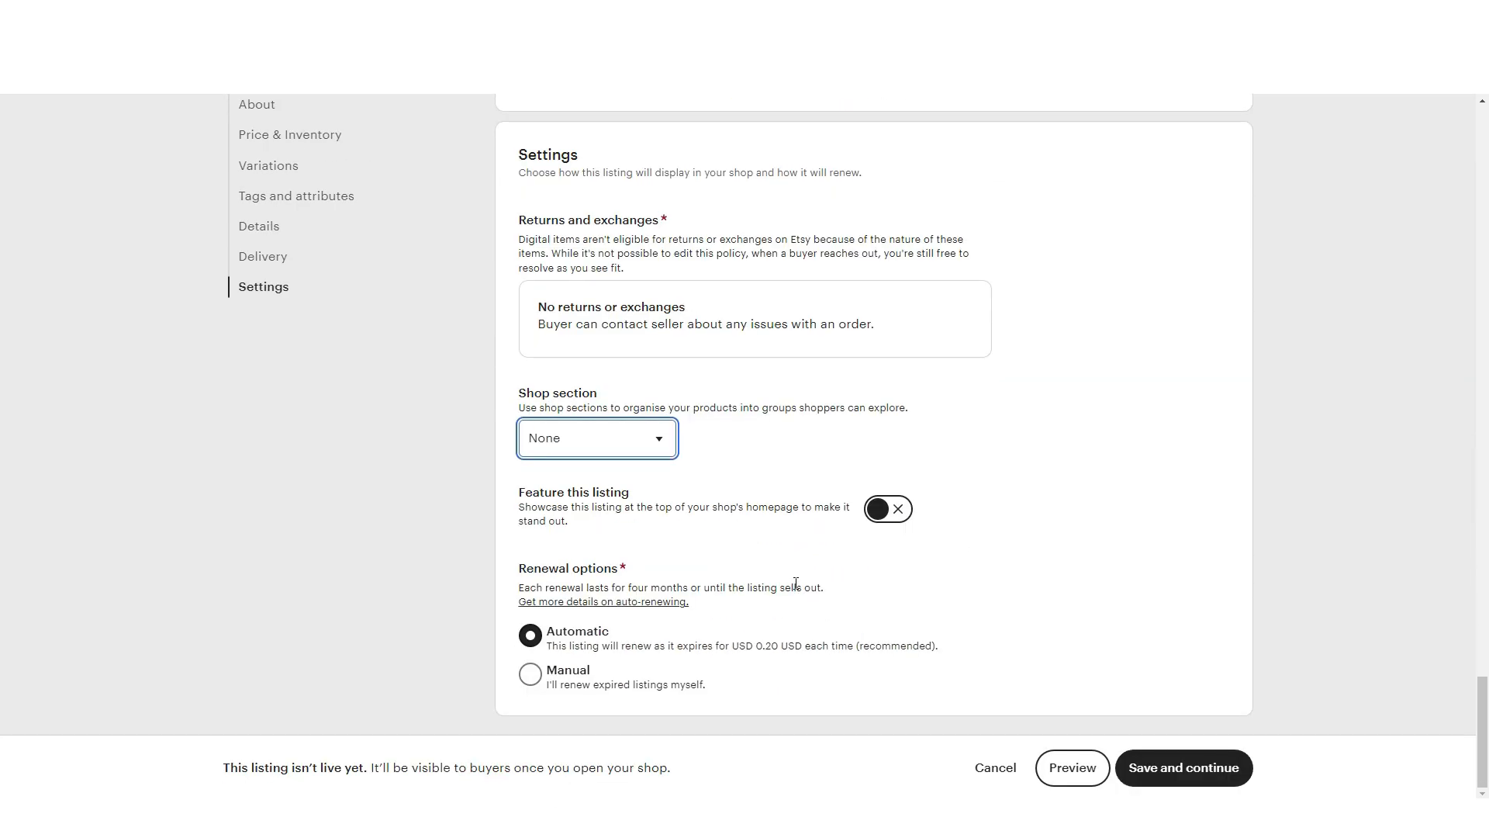
pyautogui.click(595, 687)
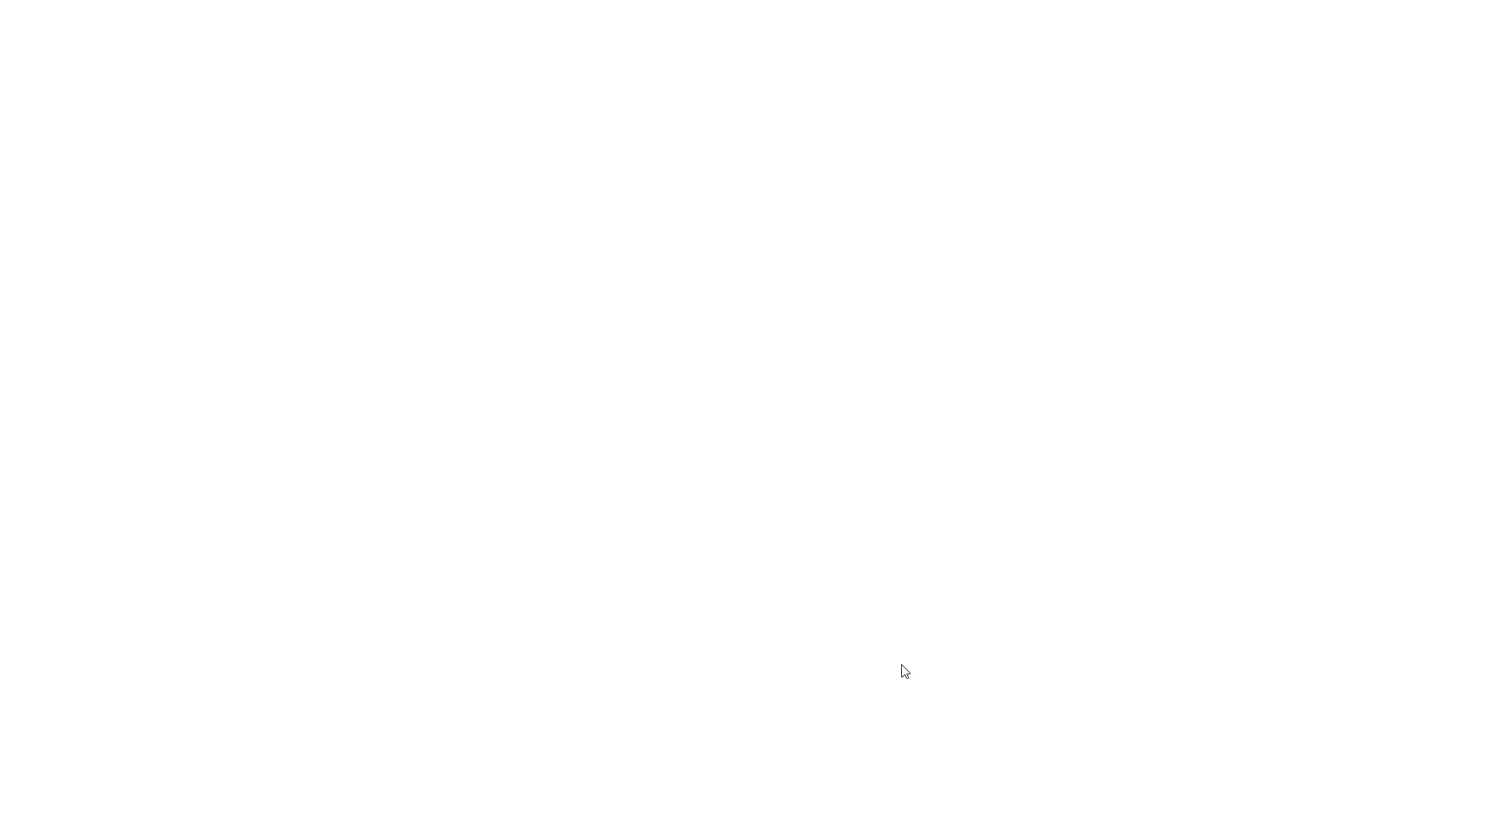
# Move to the How you'll get paid step and set the bank location to United States.
pyautogui.click(837, 160)
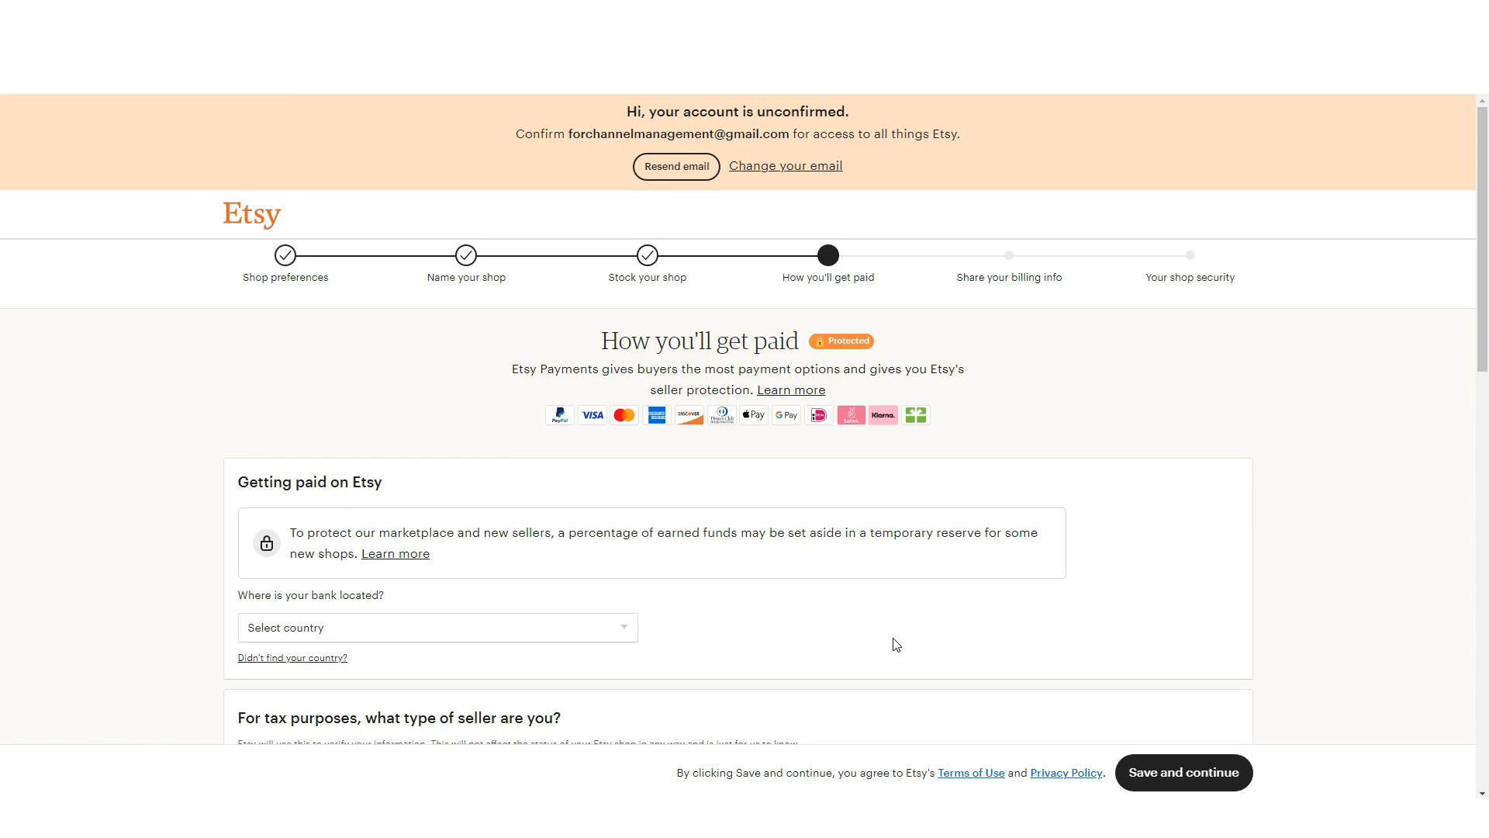
pyautogui.scroll(-4, 896, 644)
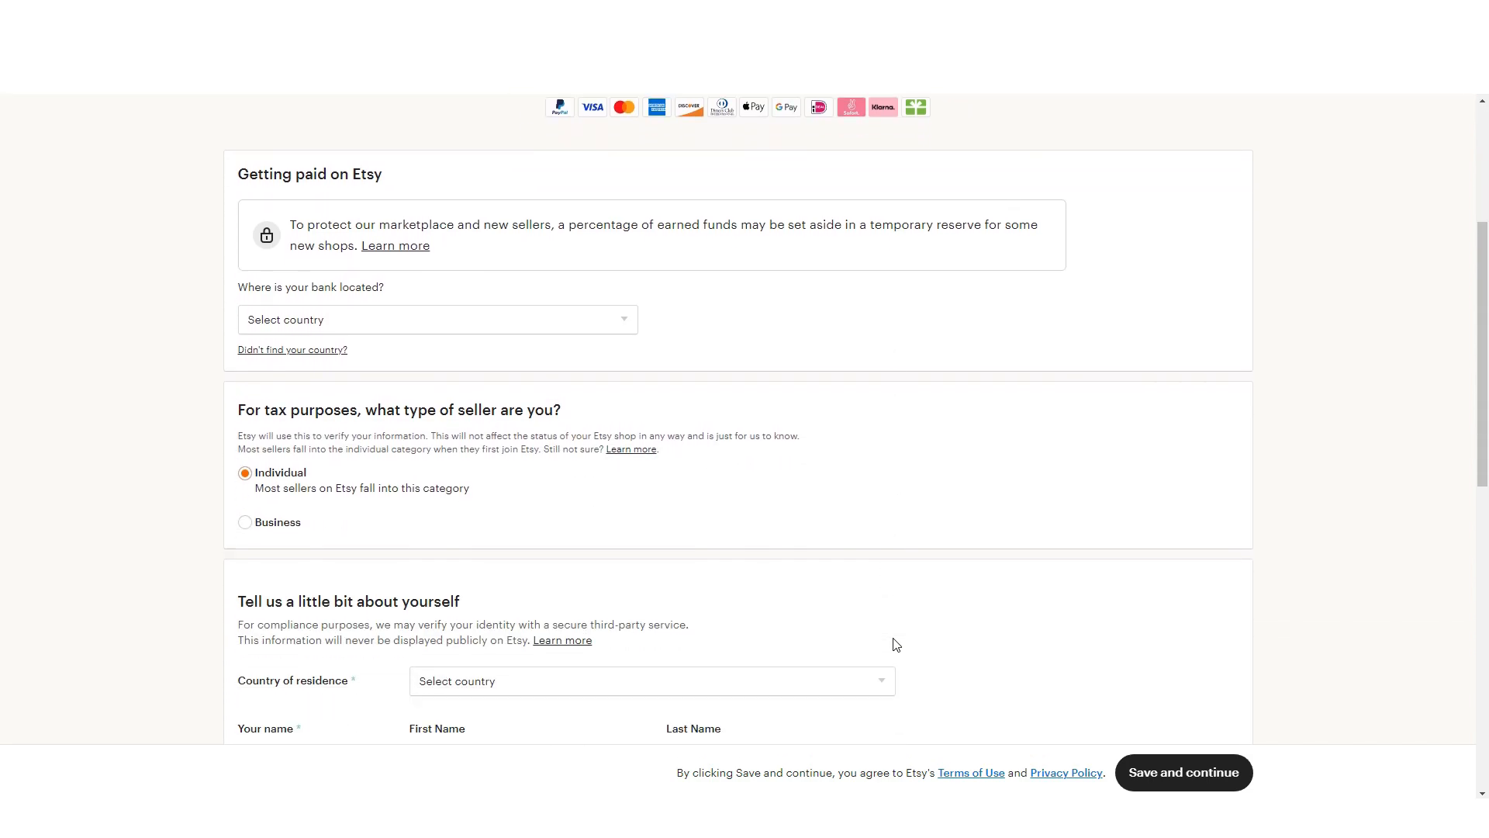
pyautogui.click(509, 318)
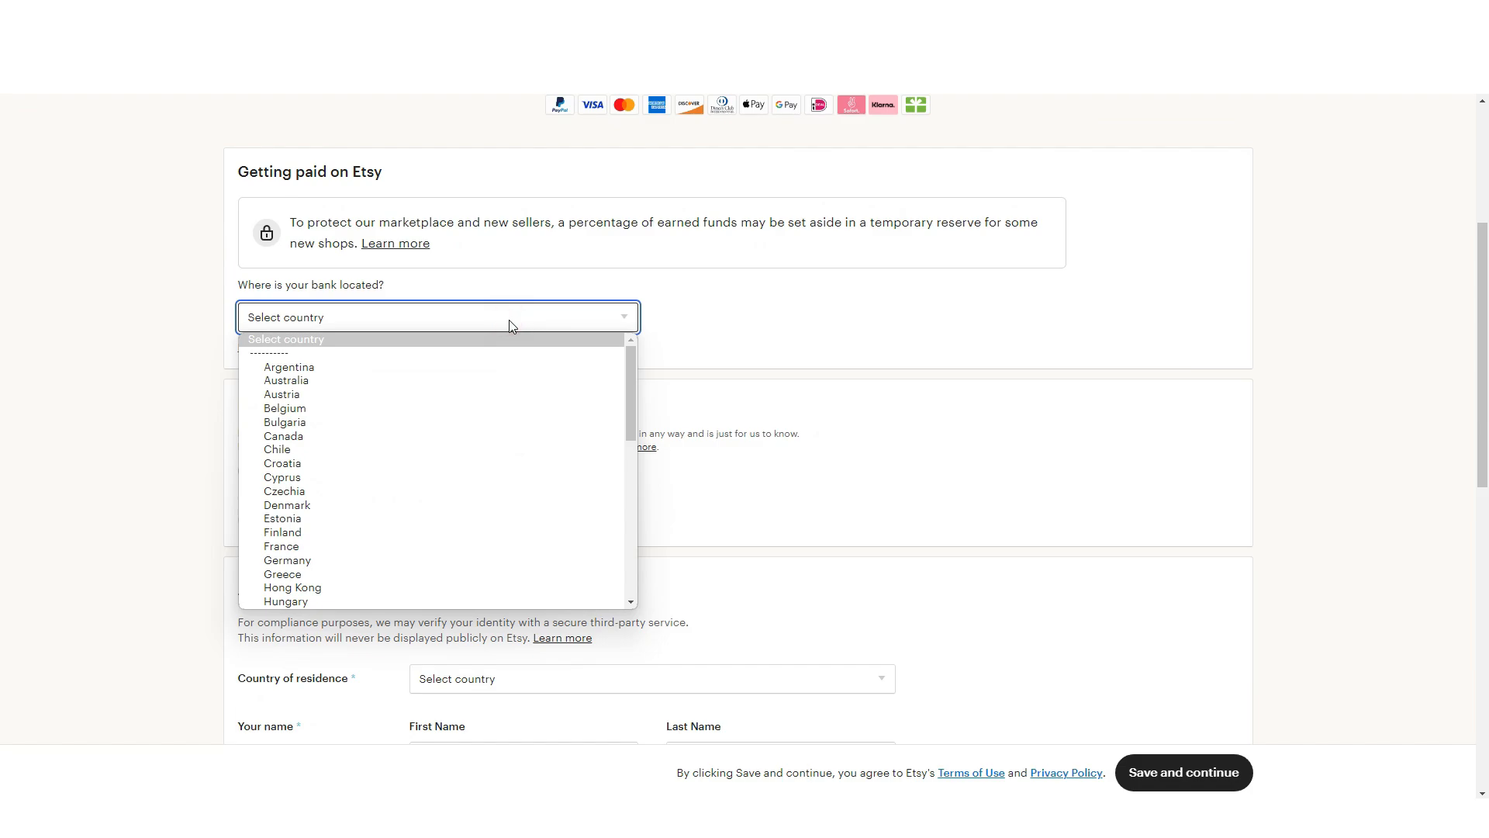
pyautogui.press('p')
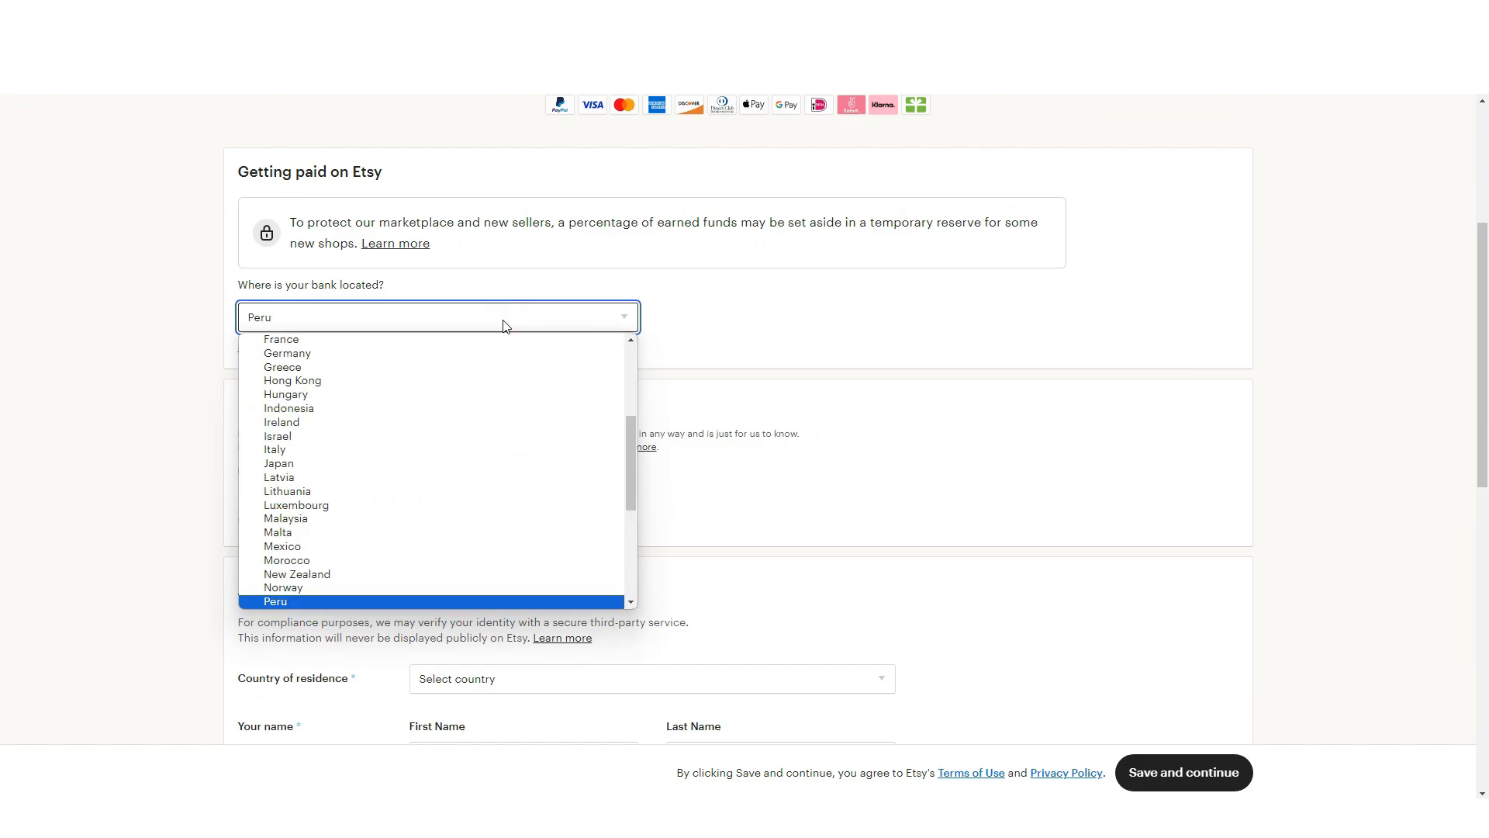
pyautogui.scroll(-3, 481, 487)
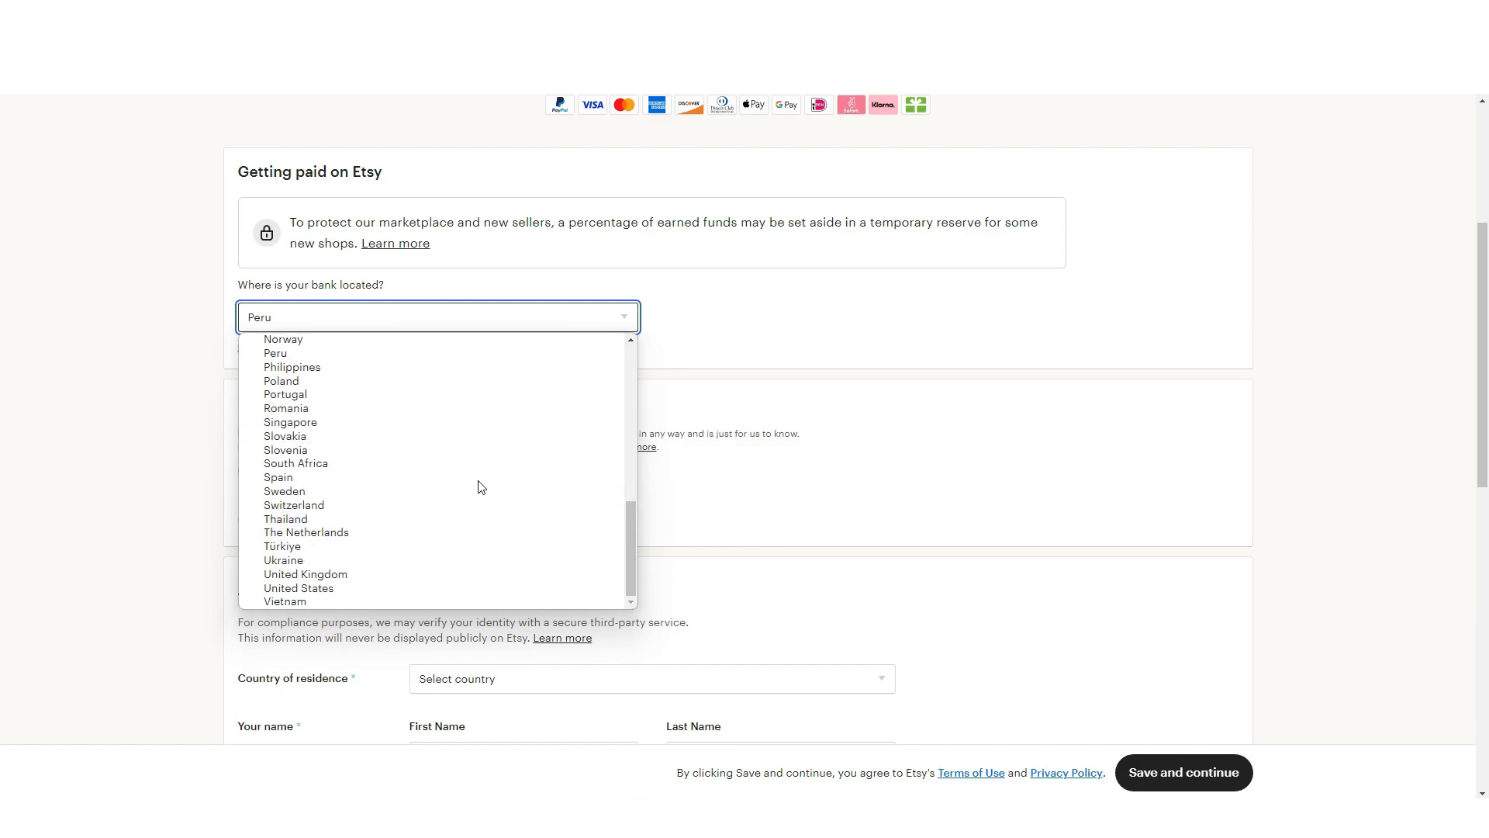
pyautogui.scroll(2, 481, 487)
pyautogui.scroll(-2, 481, 487)
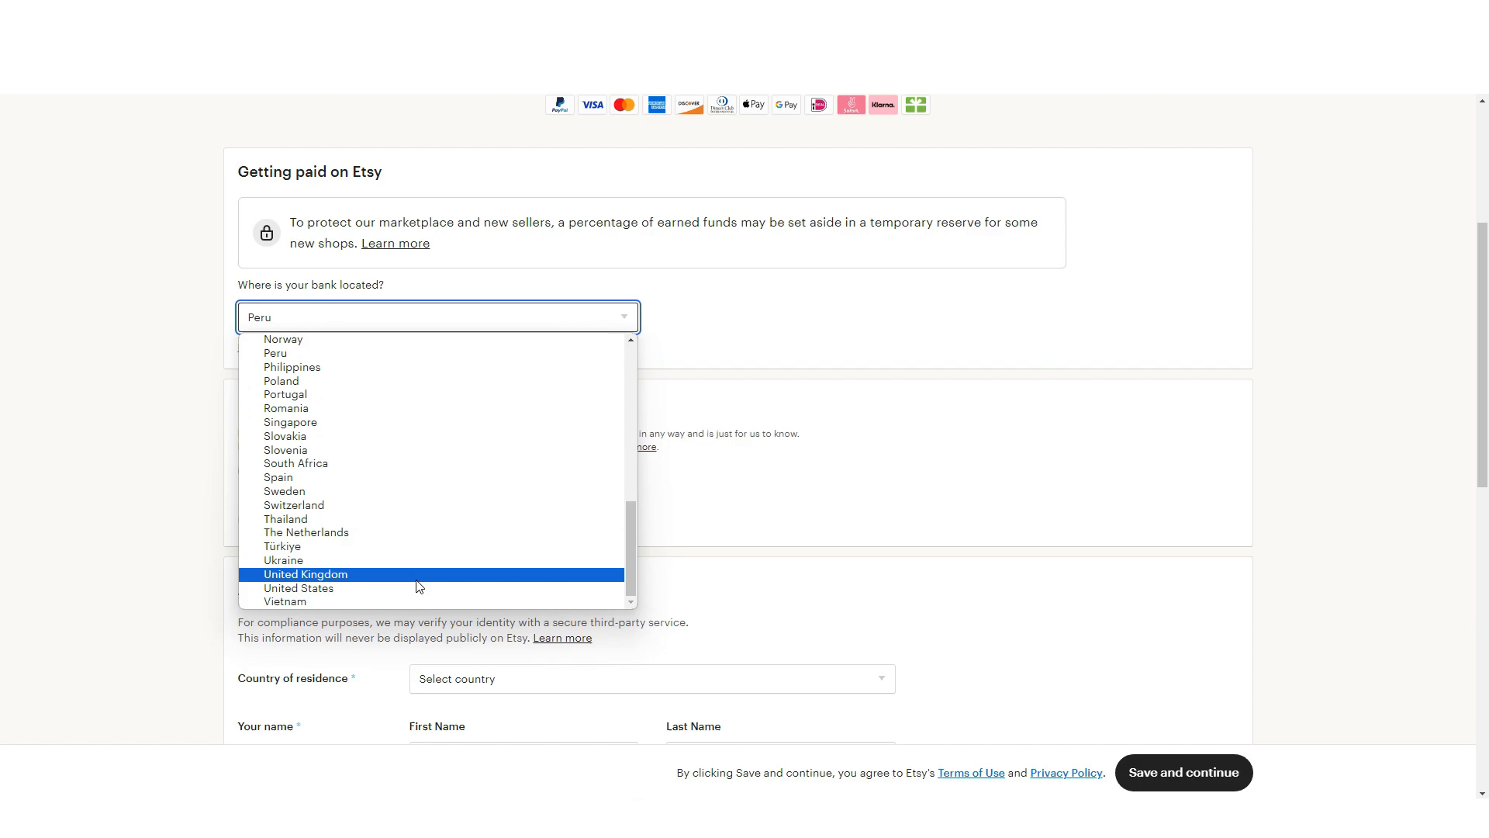
pyautogui.click(414, 588)
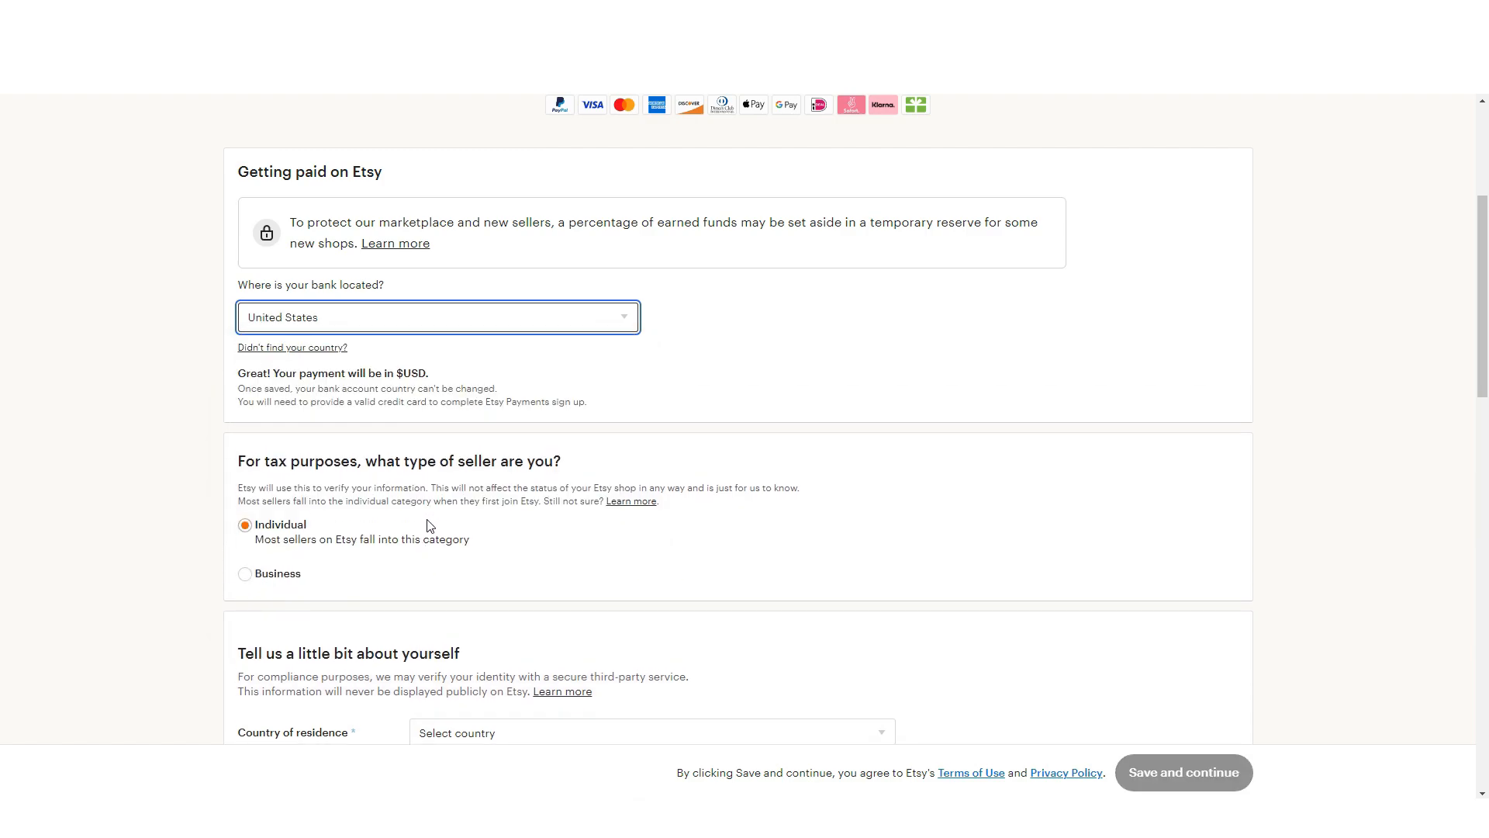
# Choose United Kingdom as the country of residence.
pyautogui.scroll(-3, 429, 525)
pyautogui.click(474, 502)
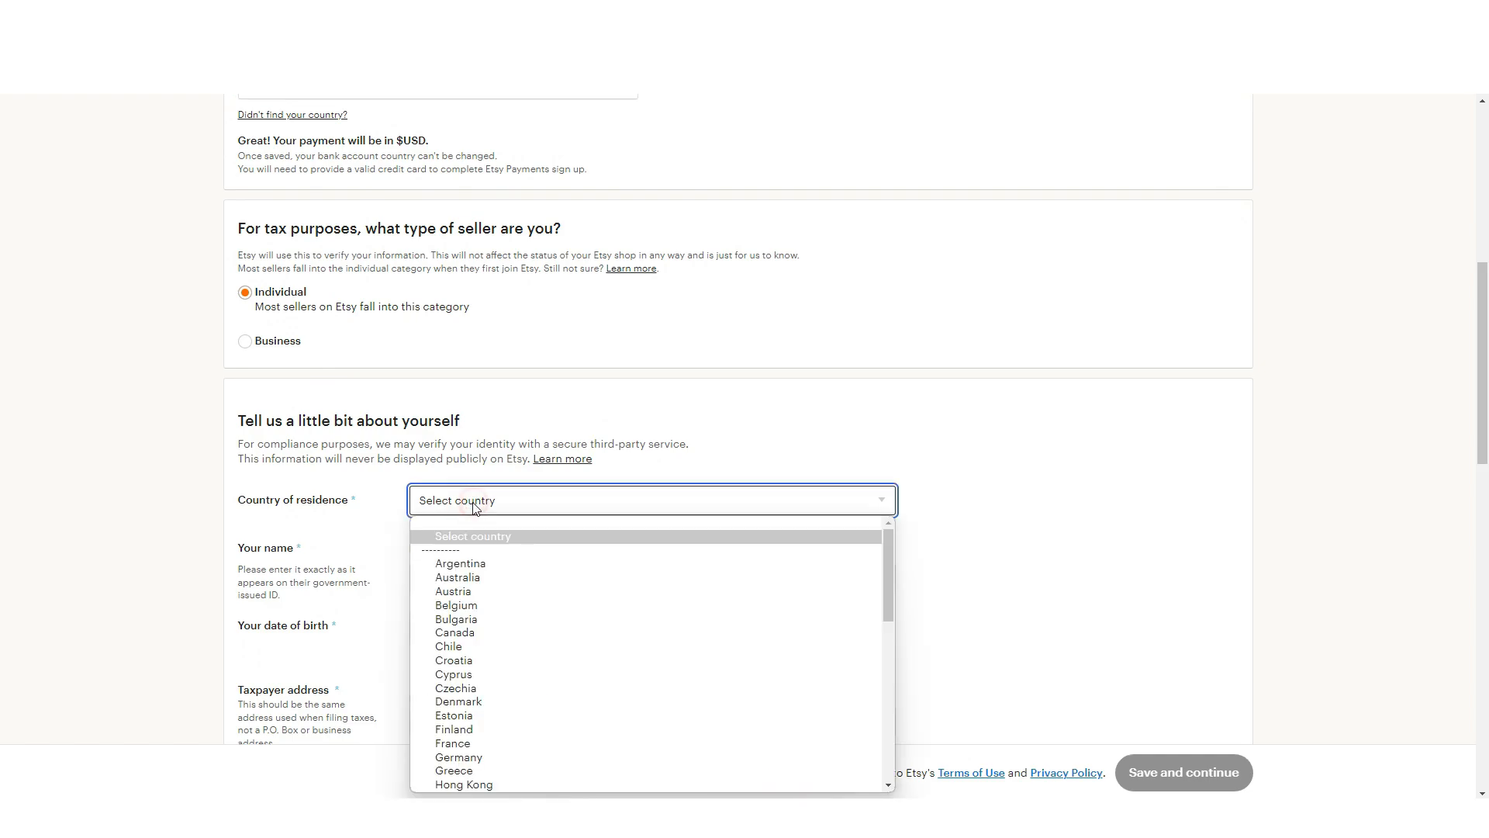
pyautogui.press('p')
pyautogui.scroll(-5, 515, 621)
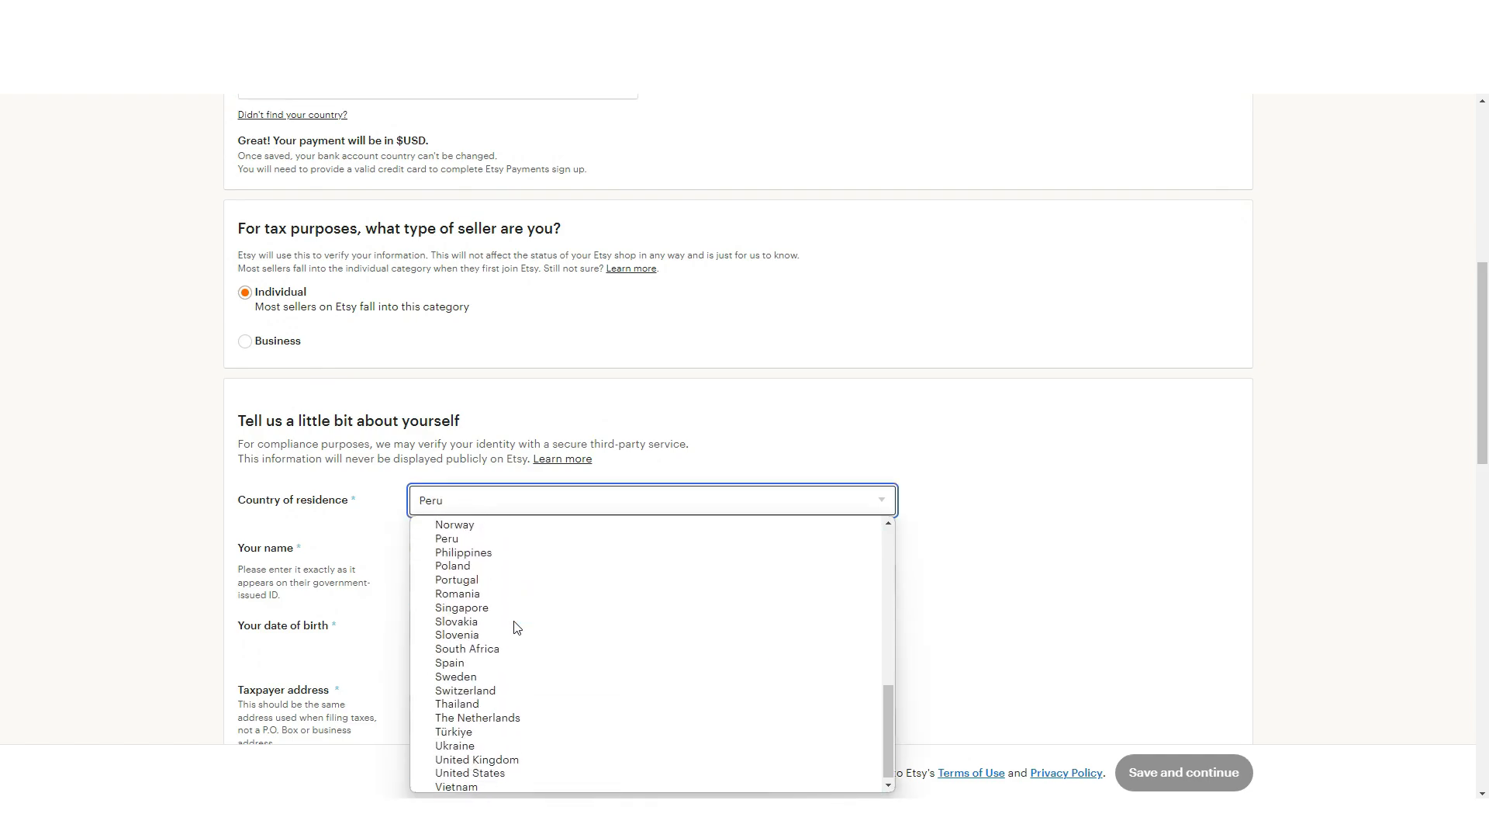
pyautogui.click(516, 757)
# Enter the seller's first and last name.
pyautogui.click(427, 577)
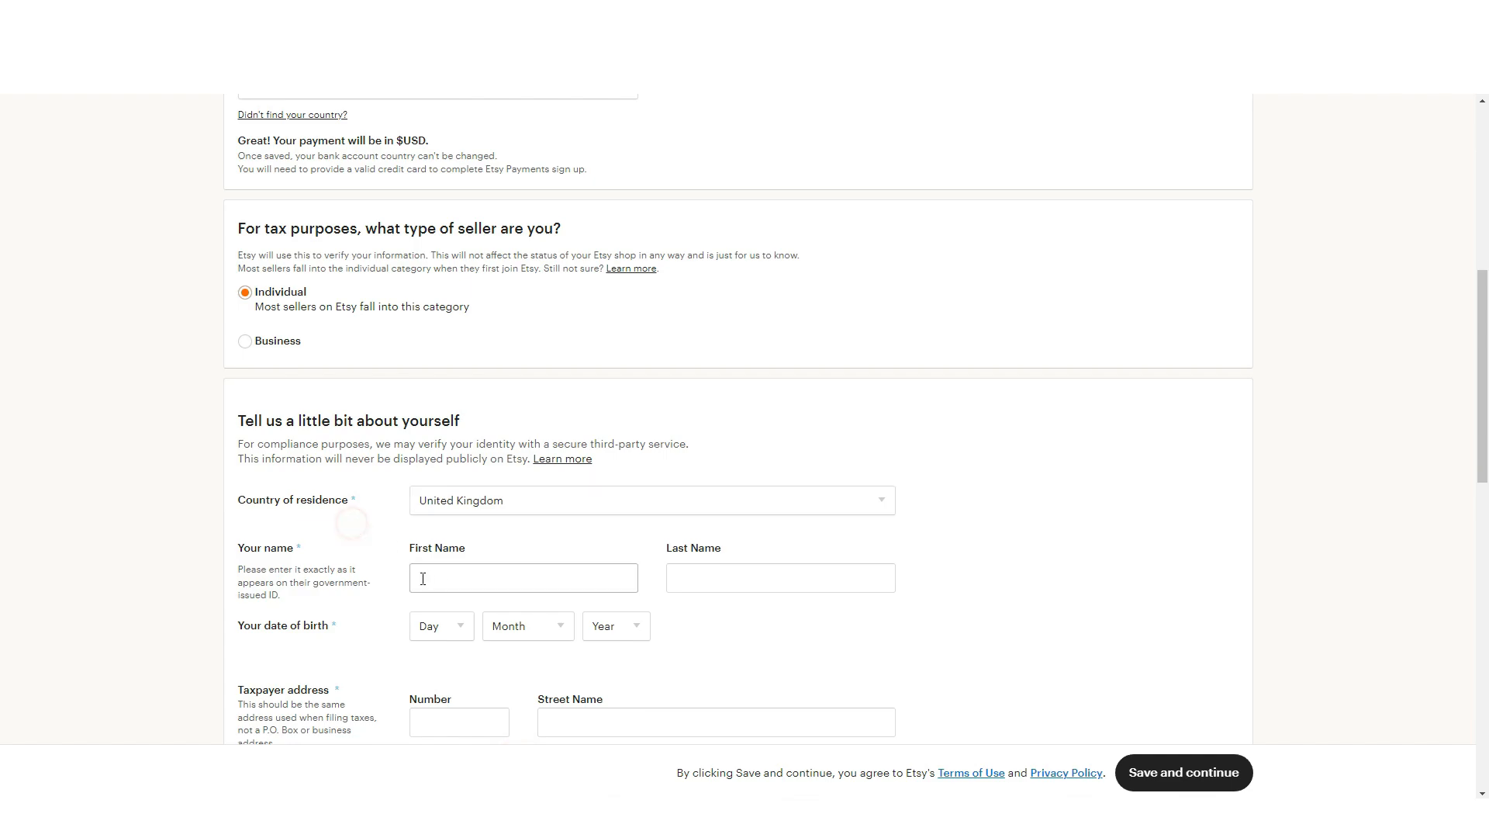
pyautogui.press('Tab')
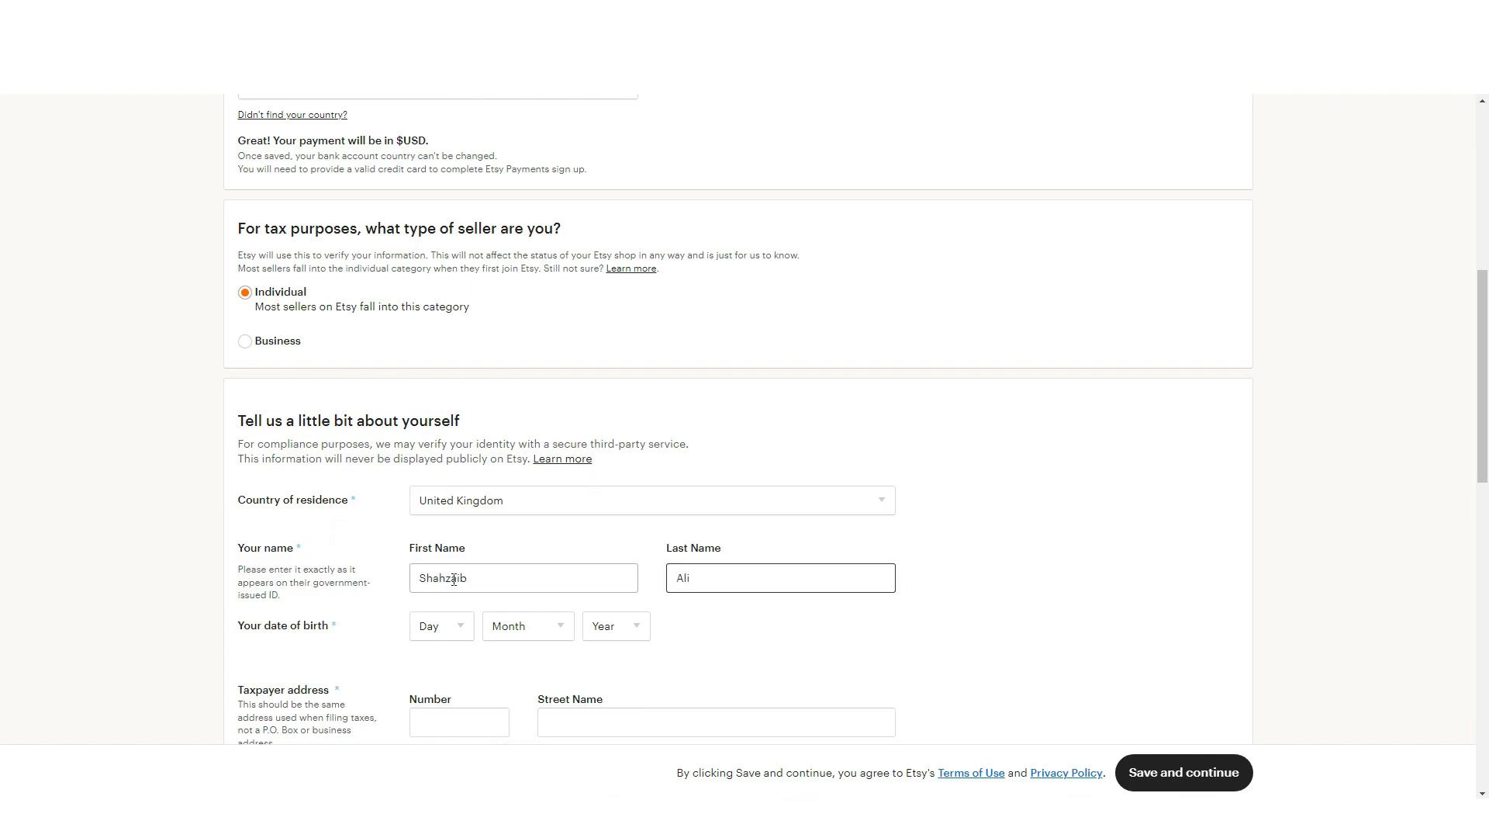
# Pick the seller's birth day, month and year from the dropdowns.
pyautogui.click(465, 636)
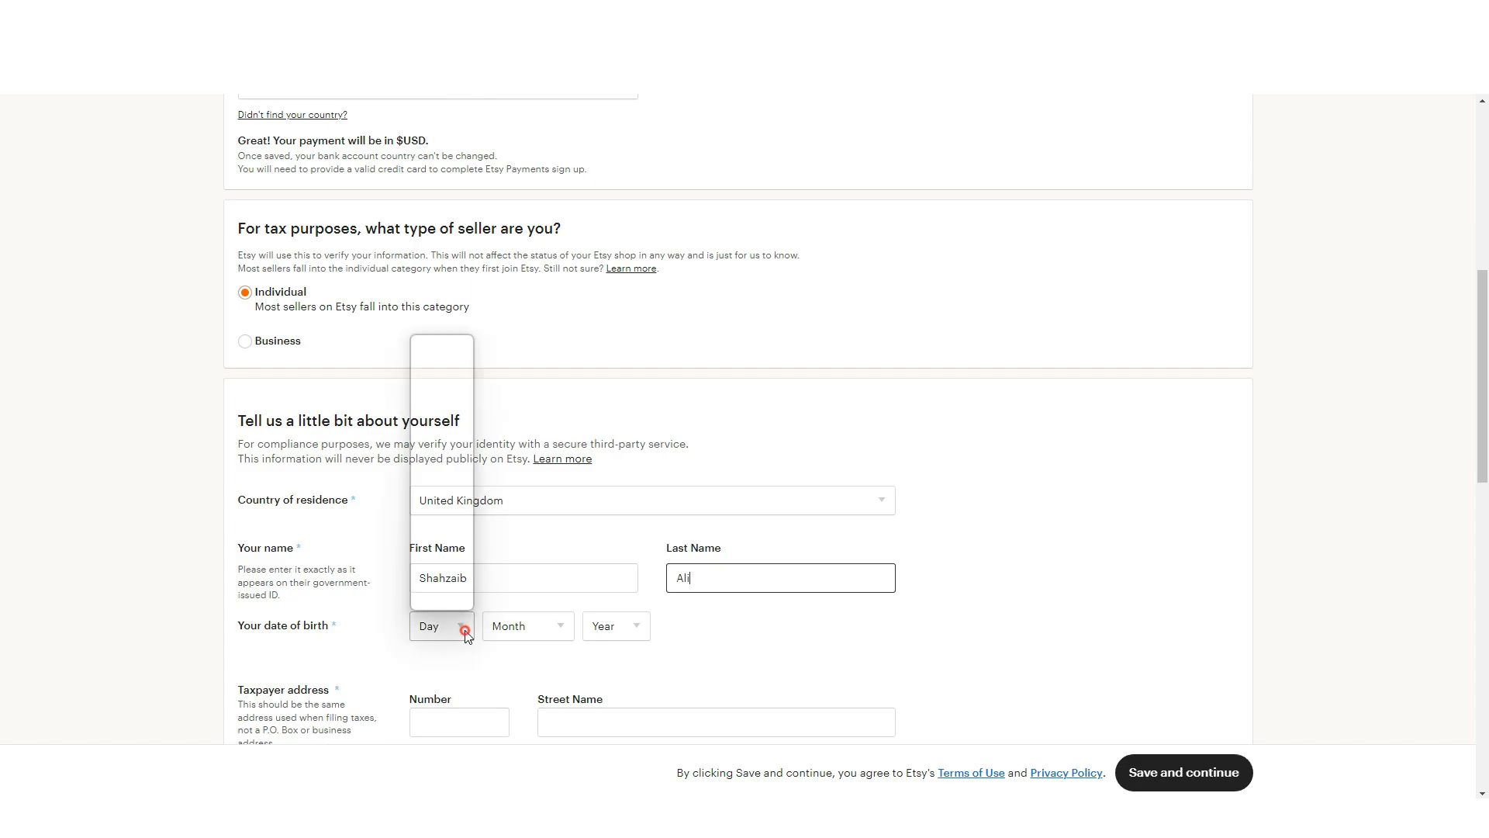
pyautogui.write('12')
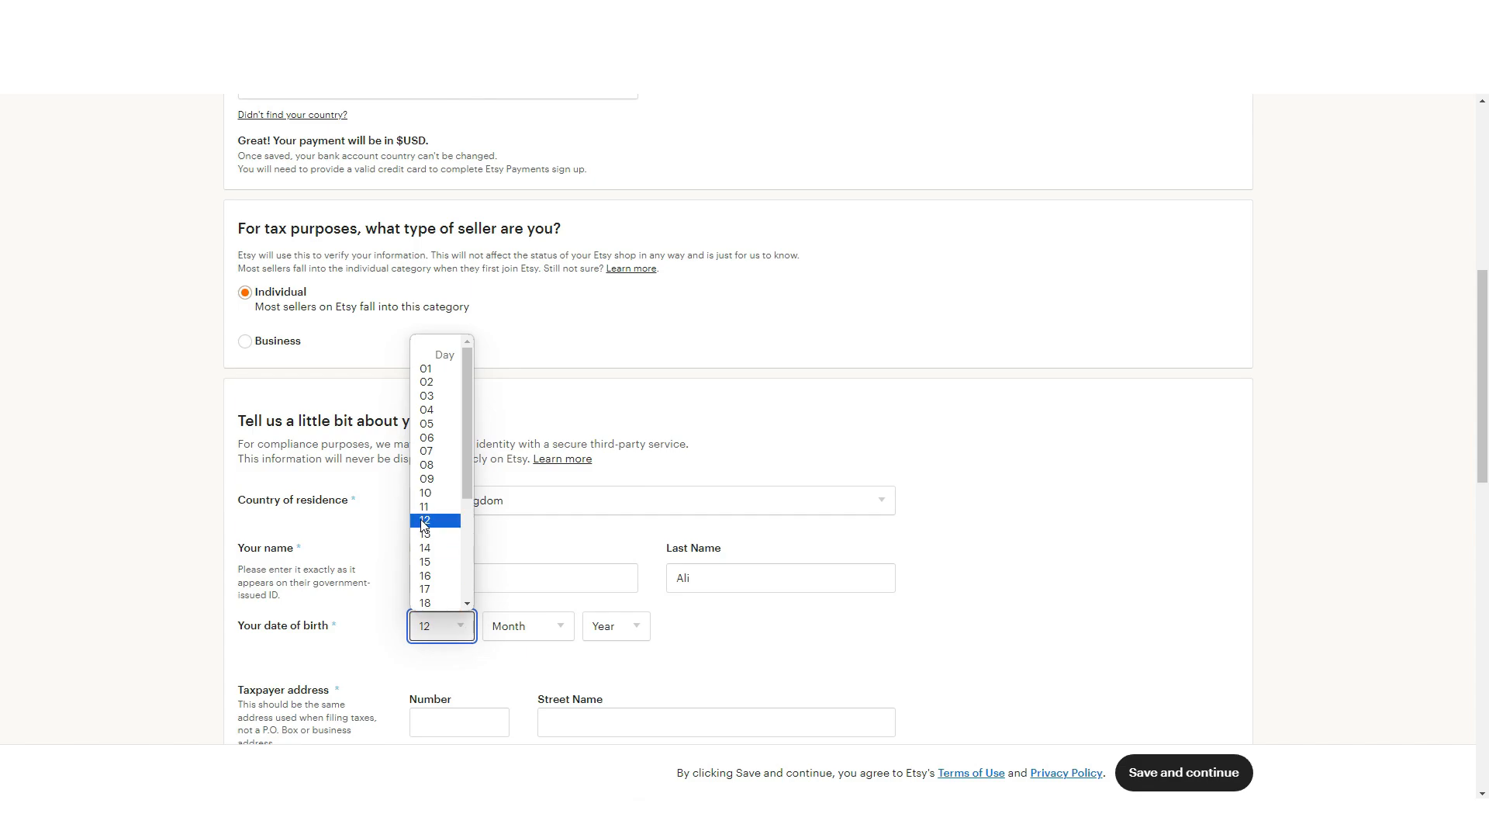
pyautogui.press('Return')
pyautogui.click(523, 618)
pyautogui.click(531, 470)
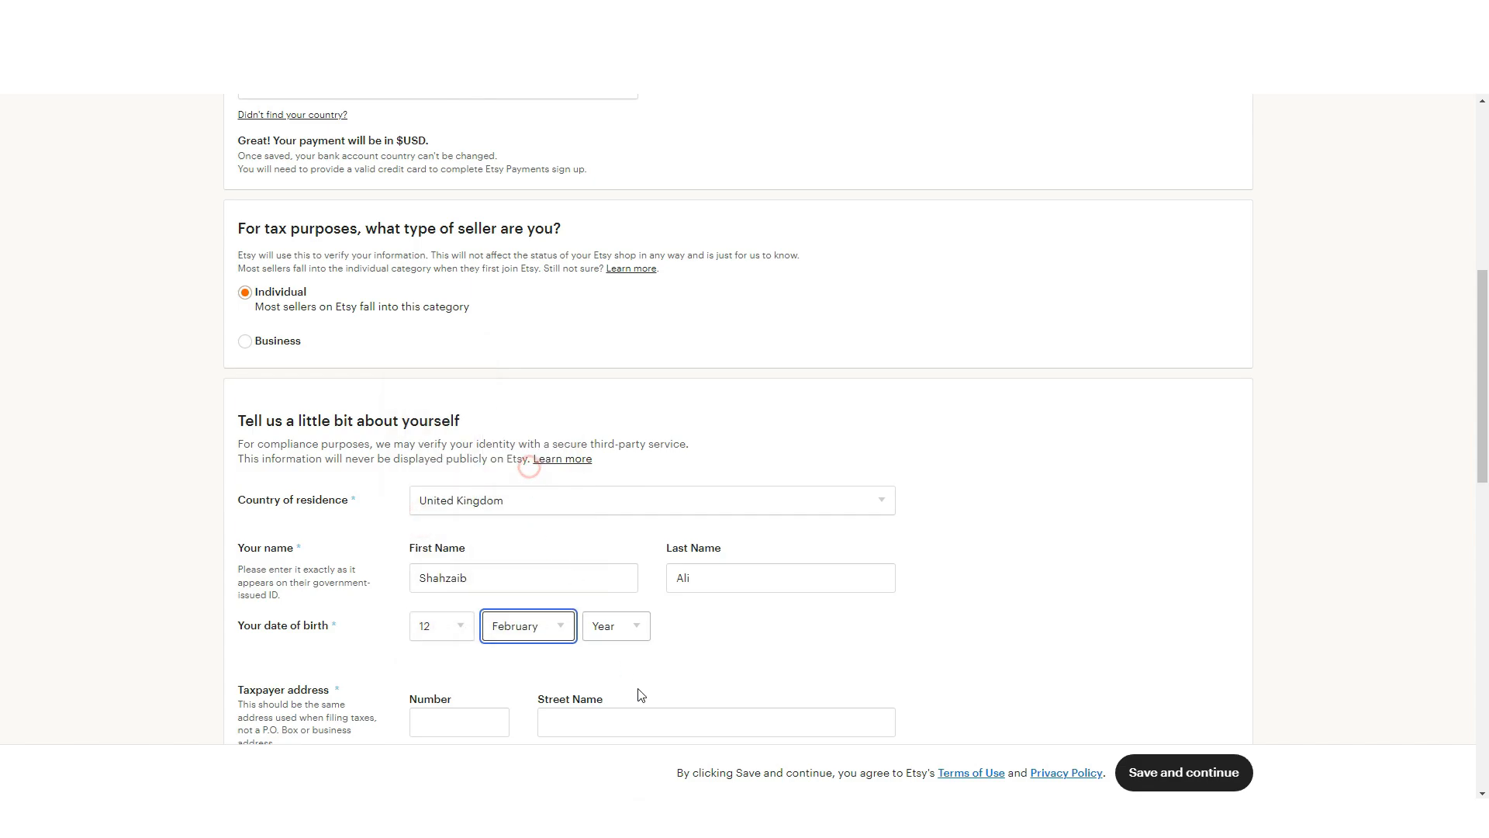
pyautogui.click(617, 627)
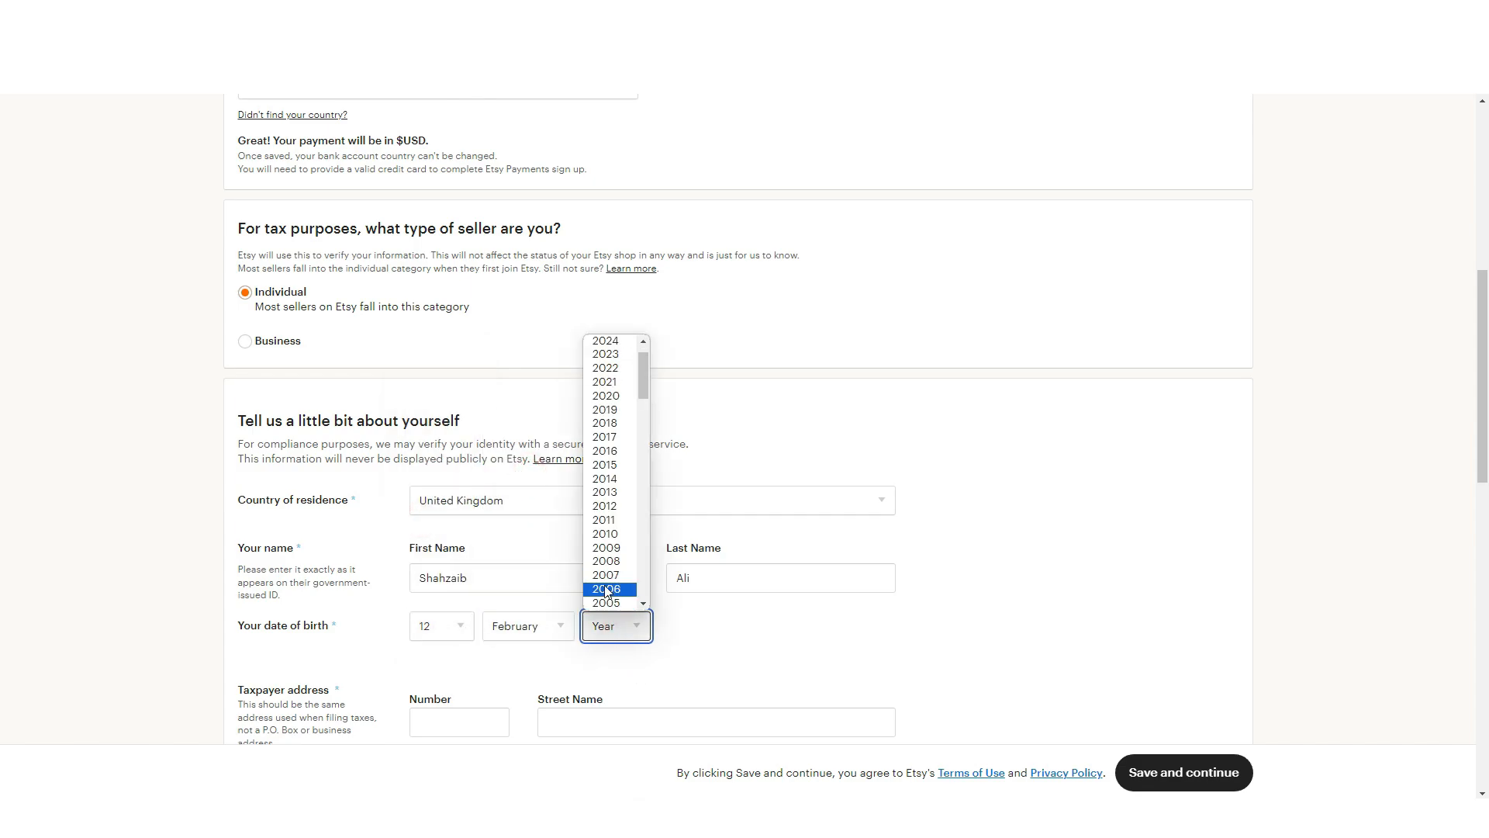
pyautogui.scroll(-2, 613, 535)
pyautogui.click(602, 466)
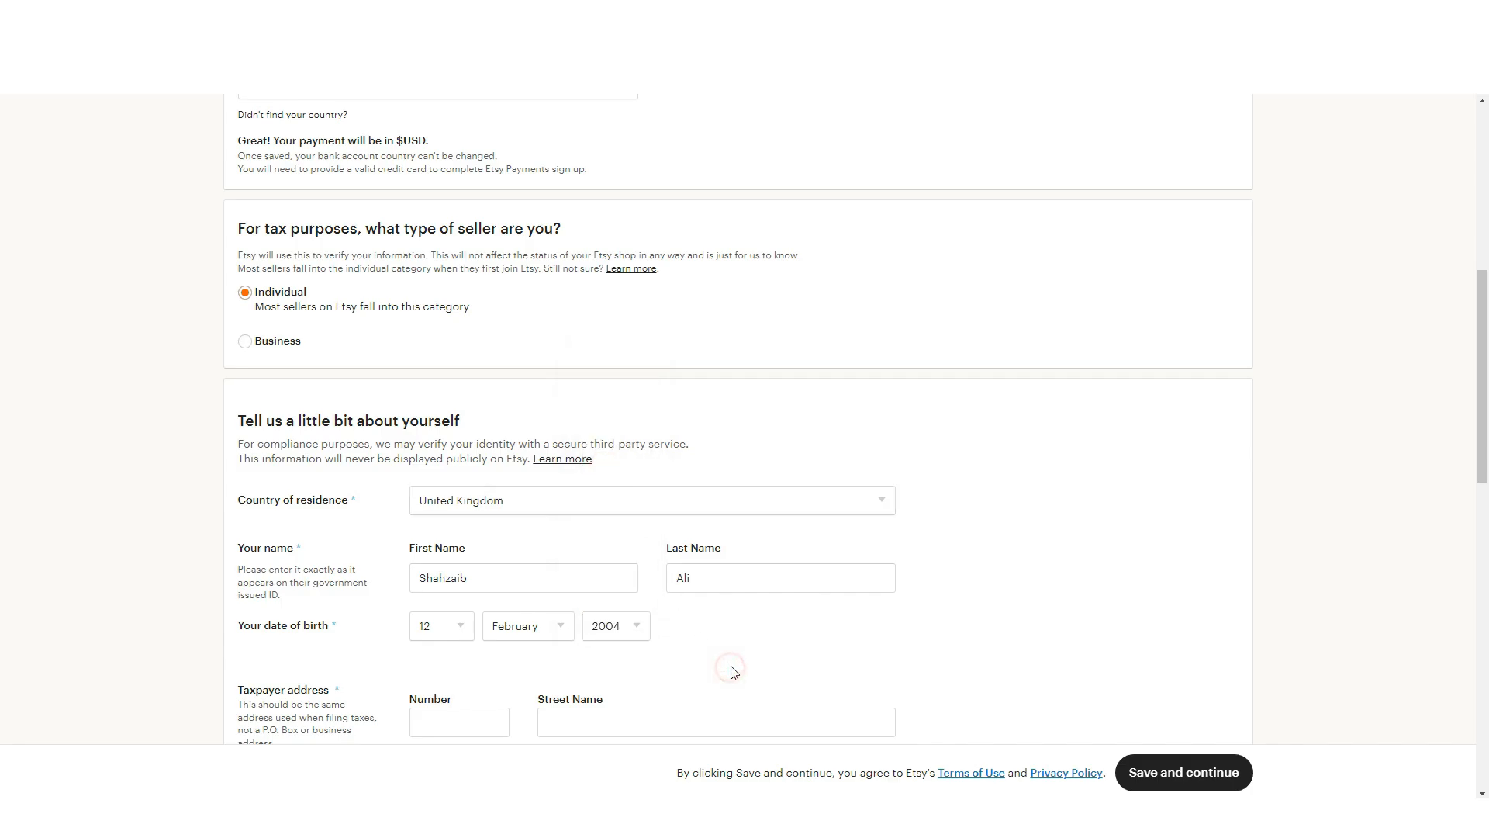
pyautogui.scroll(-3, 731, 668)
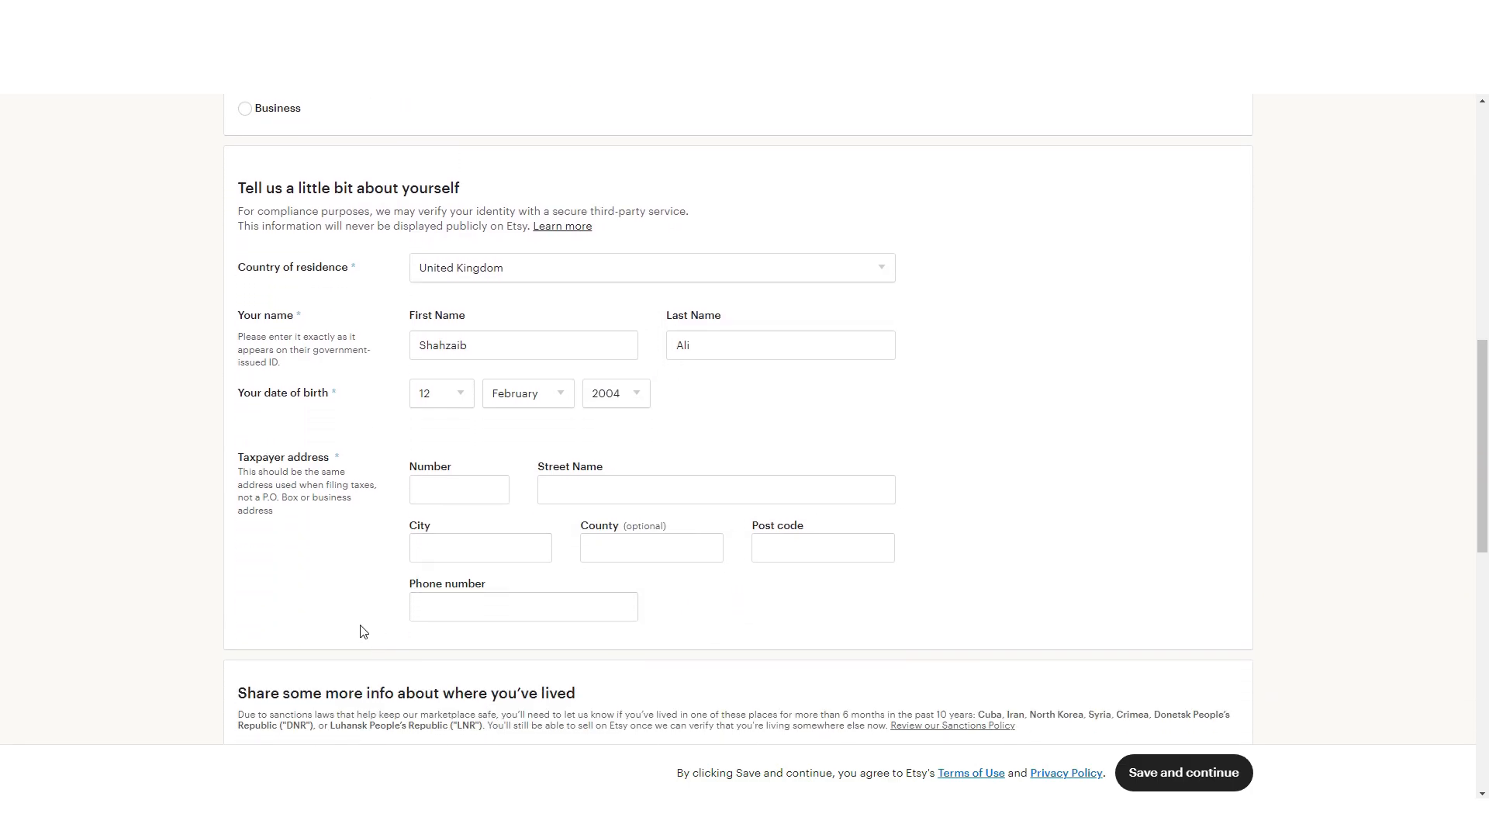
pyautogui.scroll(-1, 374, 625)
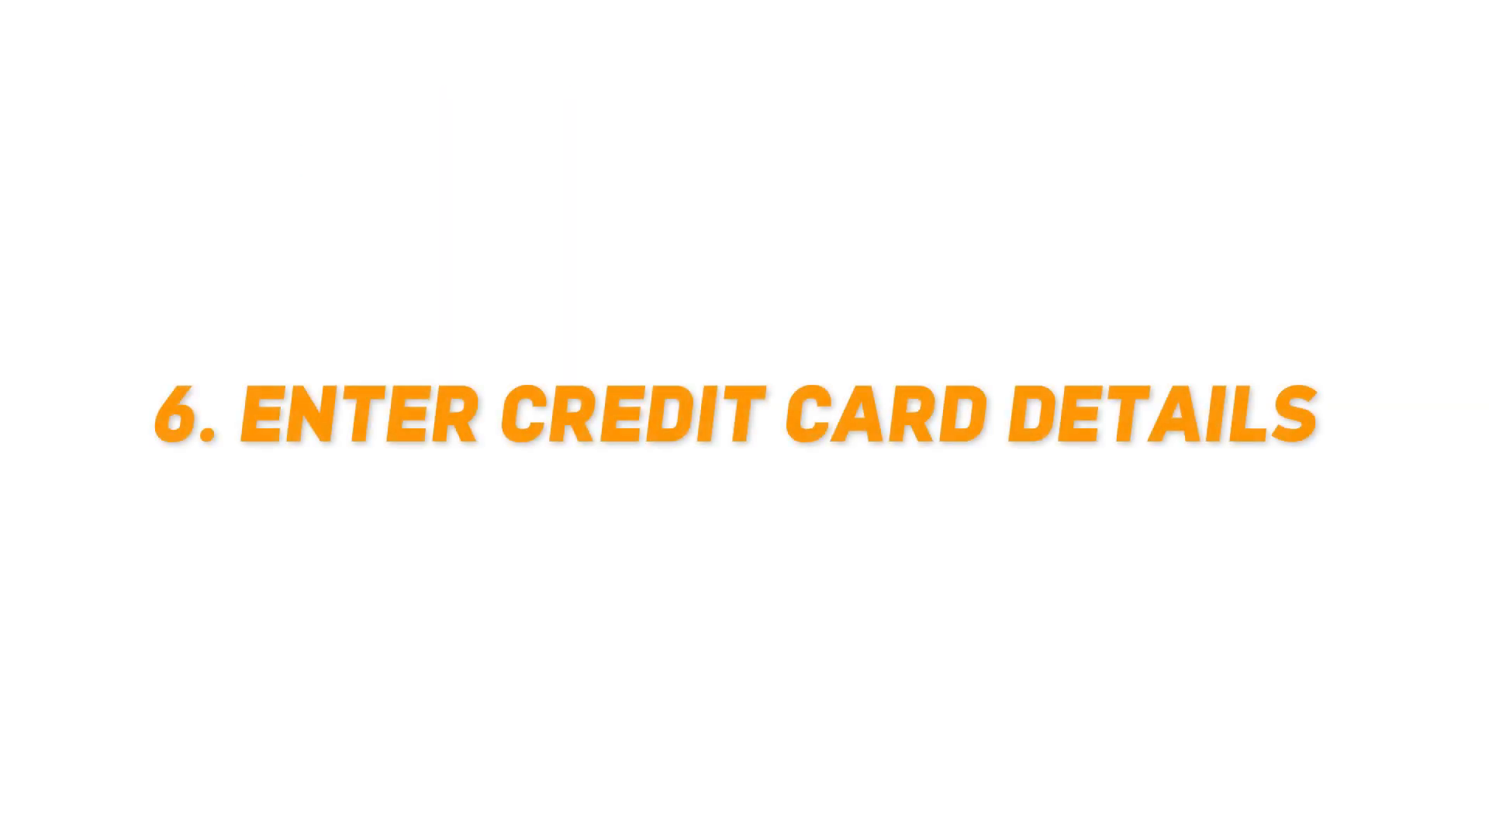